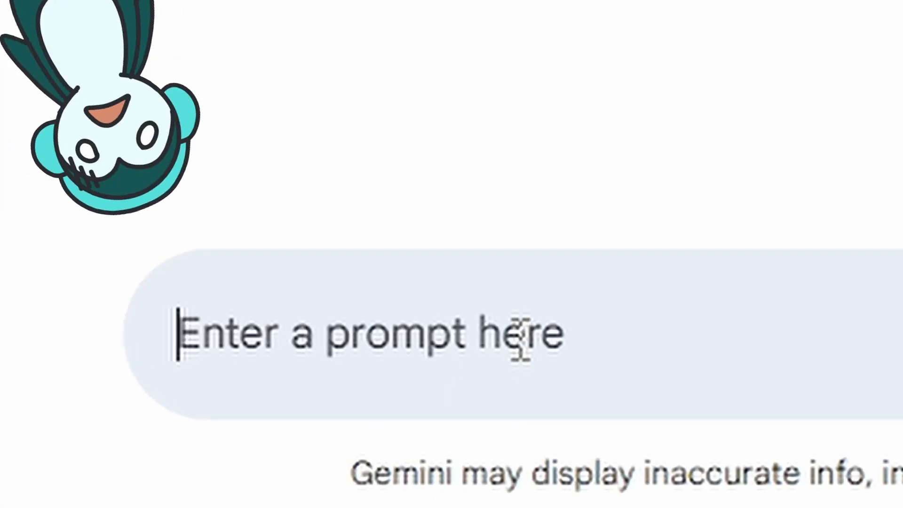
Step: Send Gemini the prompt "can you make me an FL Studio music"
{"action": "type", "text": "can you ma"}
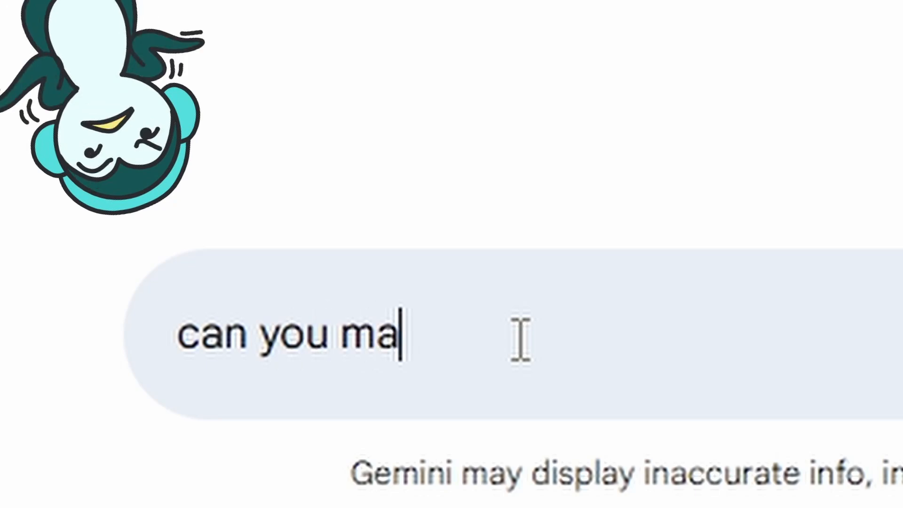
{"action": "type", "text": "ke me an FL Studio "}
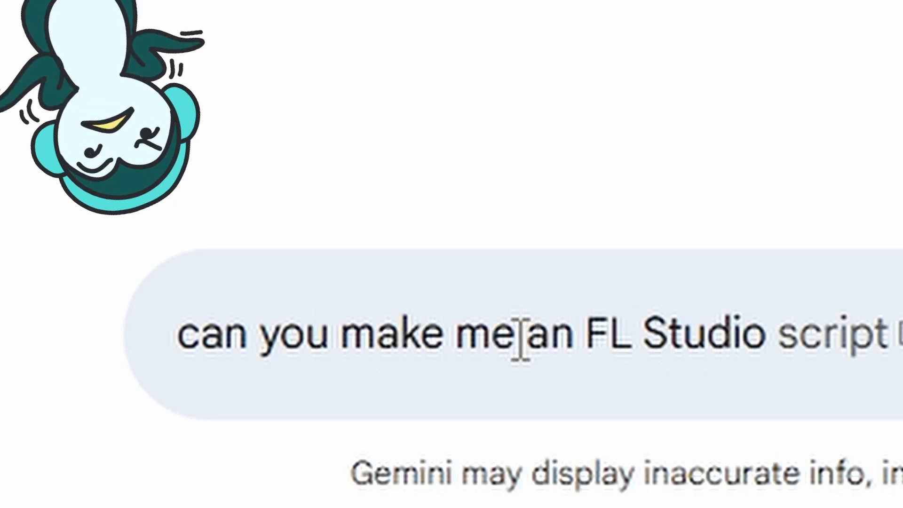
{"action": "type", "text": "music"}
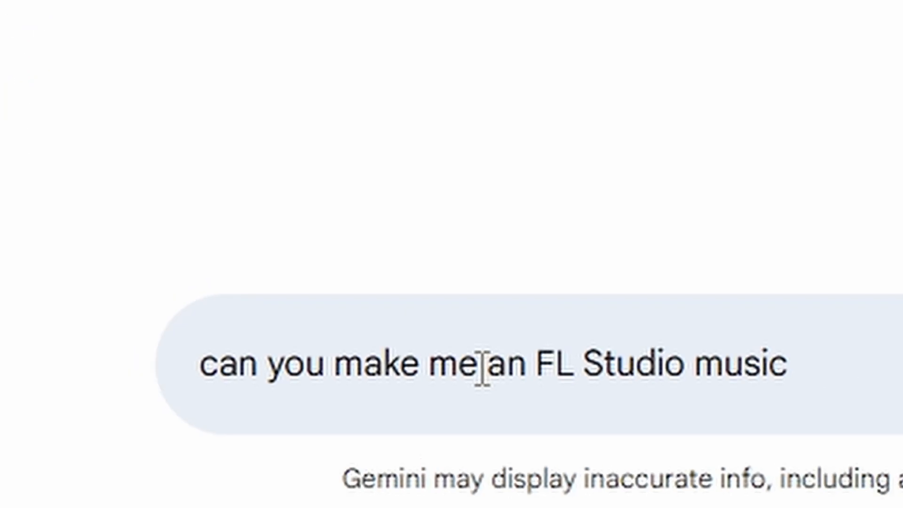
{"action": "key", "text": "Return"}
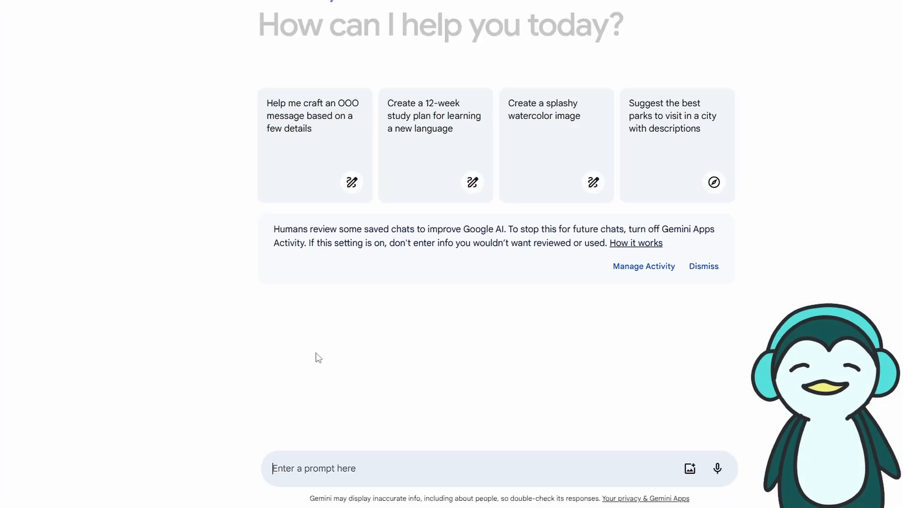
Step: Ask Gemini "Can you help me make music on FL Studio"
{"action": "type", "text": "Can"}
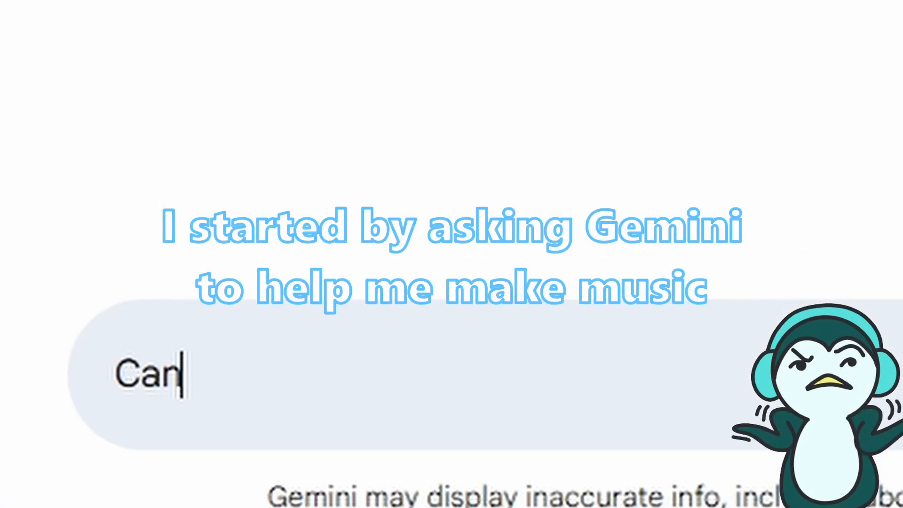
{"action": "type", "text": " you help me make music on FL S"}
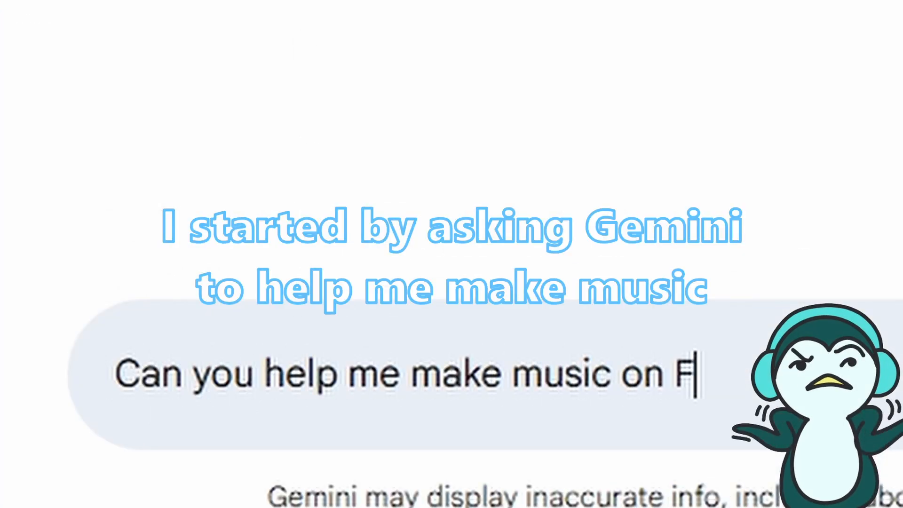
{"action": "type", "text": "tudio"}
{"action": "key", "text": "Return"}
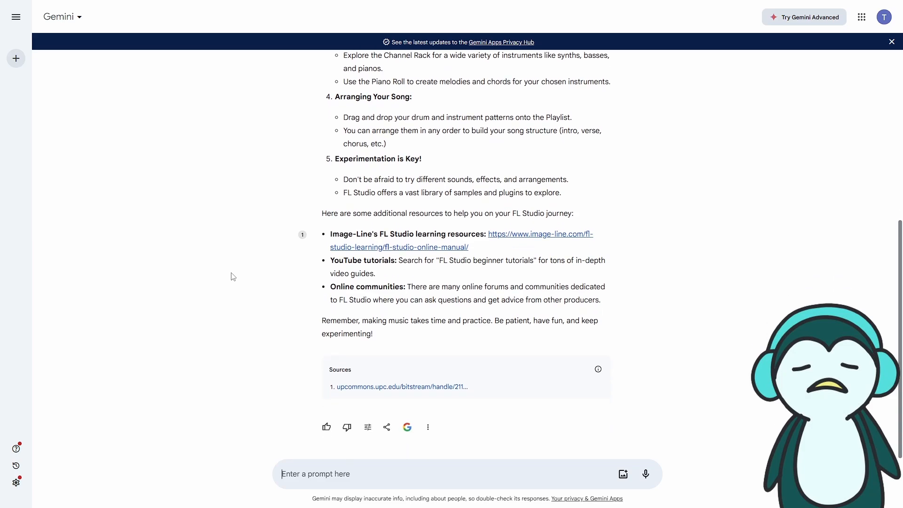
Step: Review the FL Studio beginner advice and ask "Can you choose a genre for me to make"
{"action": "scroll", "coordinate": [229, 276], "scroll_direction": "up", "scroll_amount": 6}
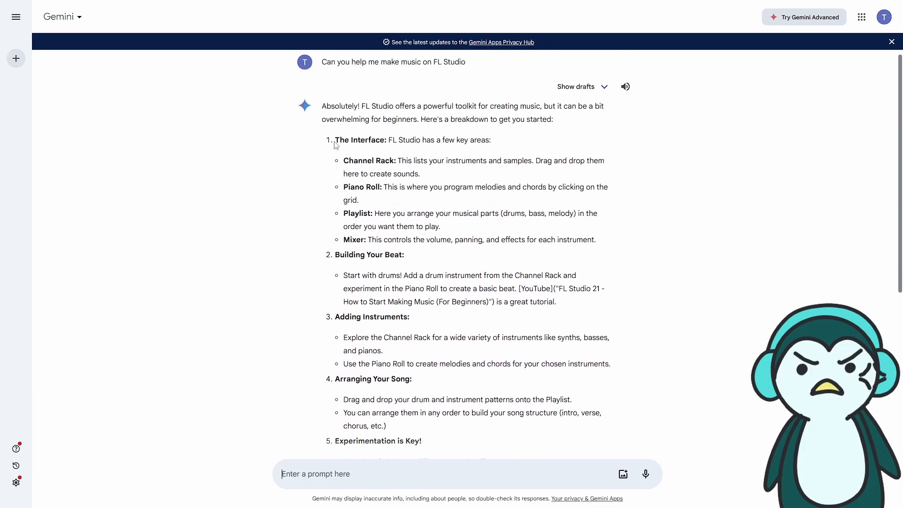
{"action": "type", "text": "Can you choos"}
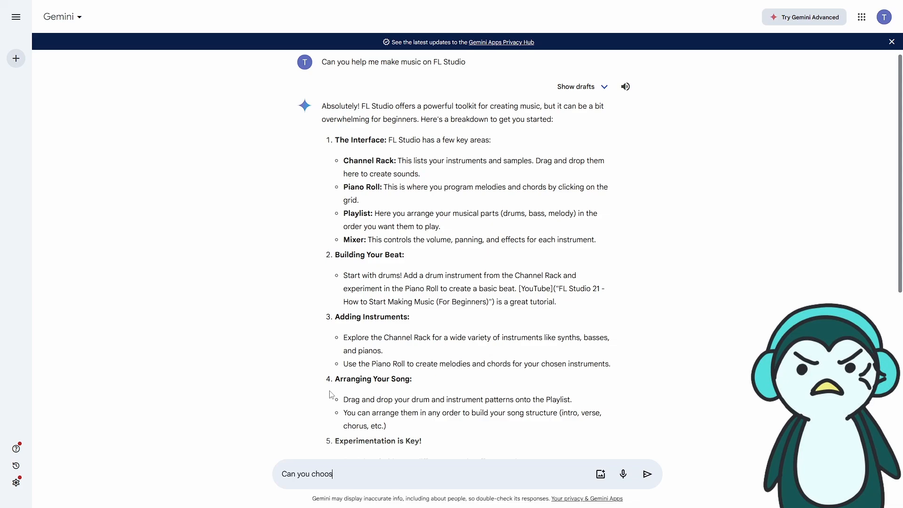
{"action": "type", "text": "e a genre for me to make"}
{"action": "key", "text": "Return"}
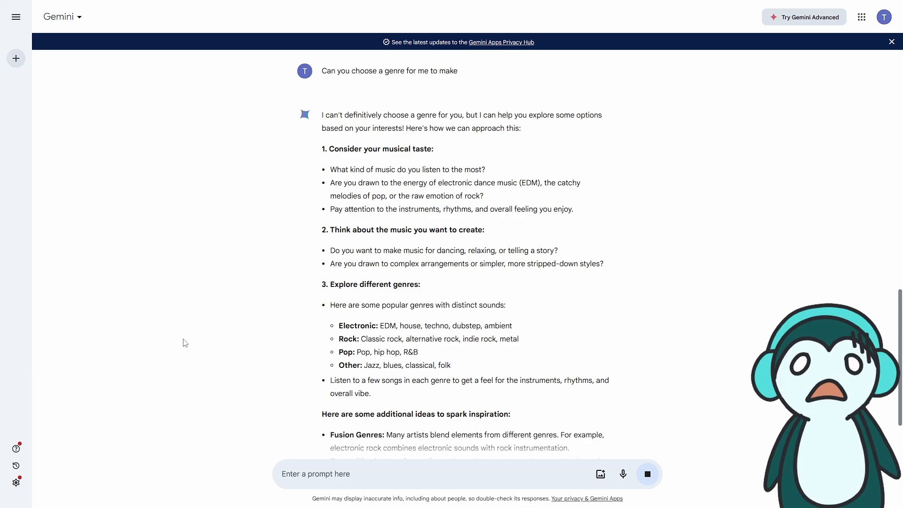
Step: Read through the genre suggestions and send the prompt "Tell me a genre that you want me to make"
{"action": "scroll", "coordinate": [184, 342], "scroll_direction": "down", "scroll_amount": 1}
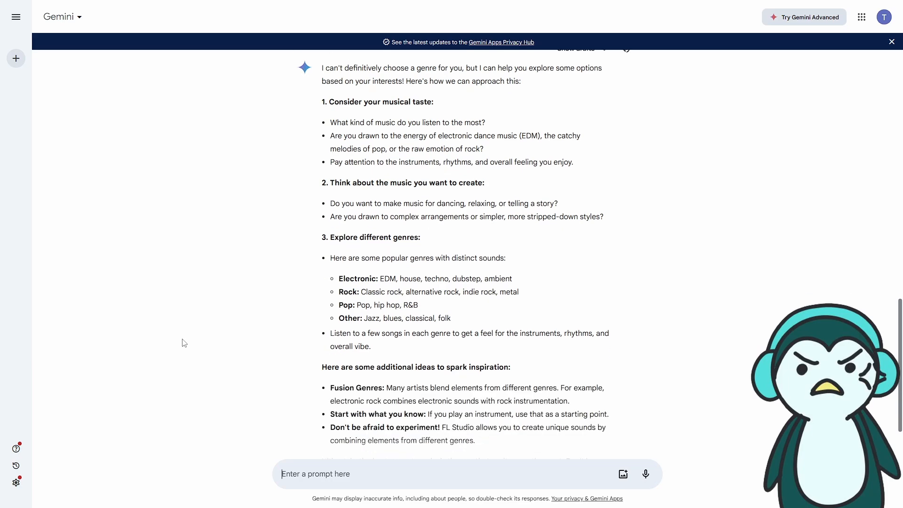
{"action": "scroll", "coordinate": [184, 342], "scroll_direction": "down", "scroll_amount": 2}
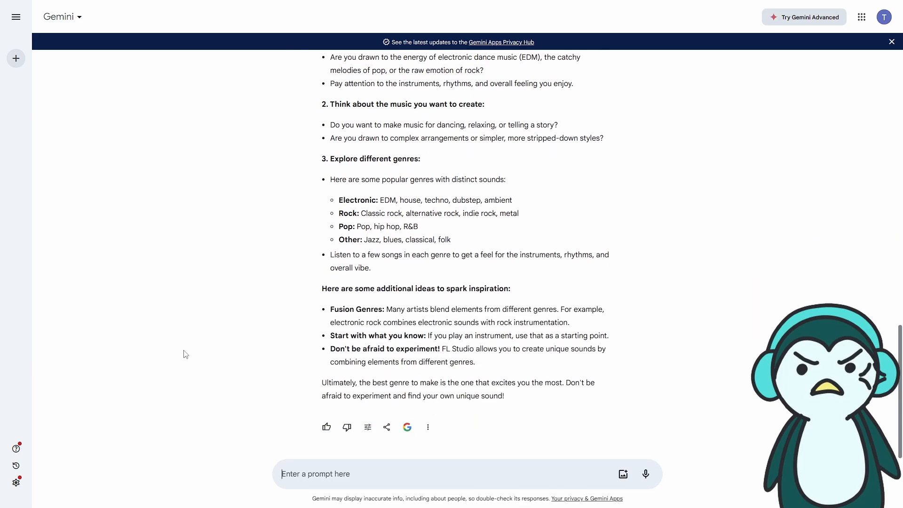
{"action": "left_click", "coordinate": [301, 462]}
{"action": "type", "text": "Tell me a genre that you want me to make"}
{"action": "key", "text": "Return"}
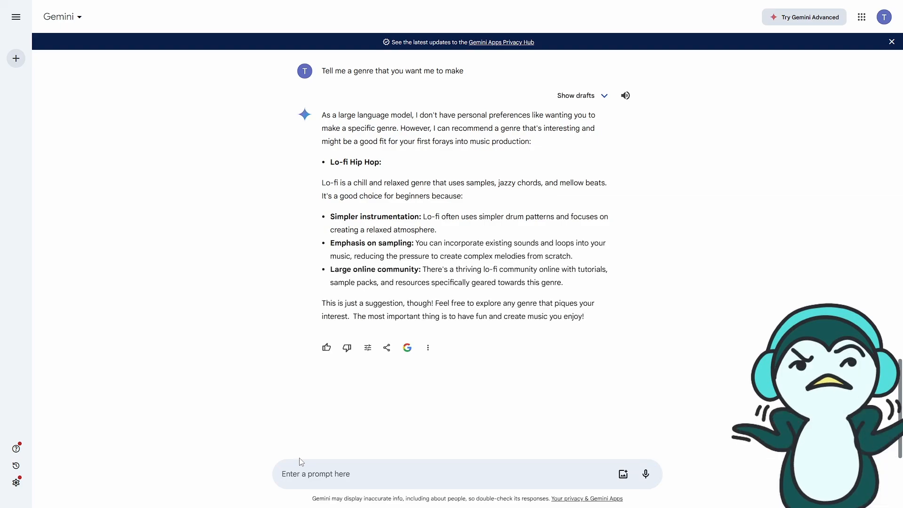
Step: Ask Gemini "Can you tell me the steps on making a Lo-fi Hip Hop Song"
{"action": "type", "text": "Ca"}
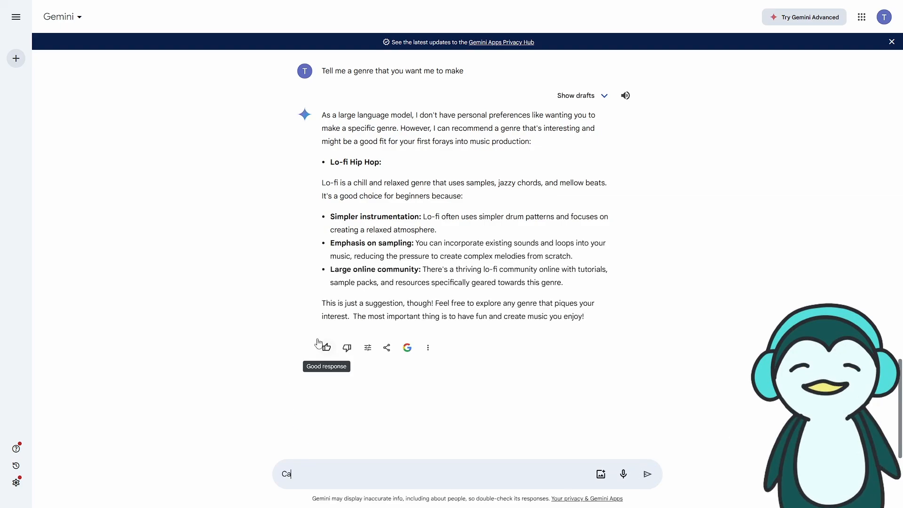
{"action": "type", "text": "n you tell me the steps on making a Lo-fi Hip Hop Song"}
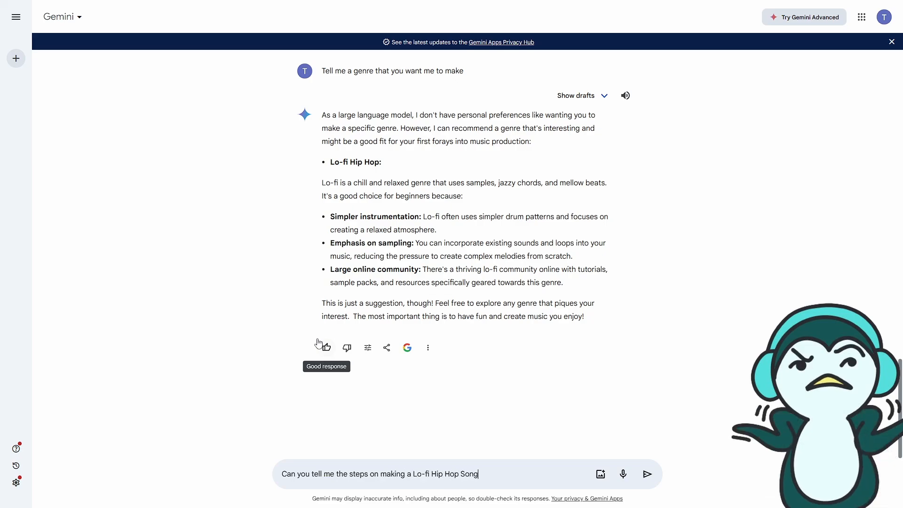
{"action": "key", "text": "Return"}
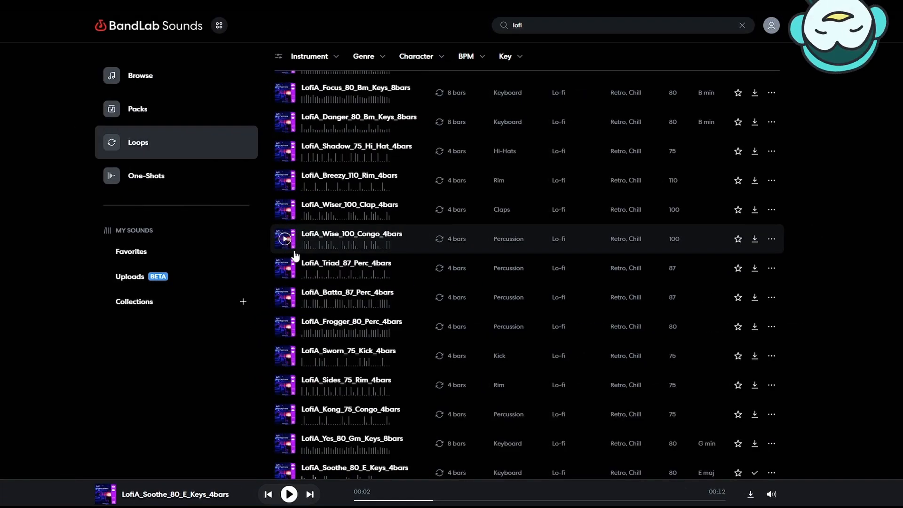
Step: On BandLab Sounds, find the LofiA_Soothe_80_E_Keys_4bars loop among the lofi loops and preview it
{"action": "scroll", "coordinate": [298, 256], "scroll_direction": "down", "scroll_amount": 3}
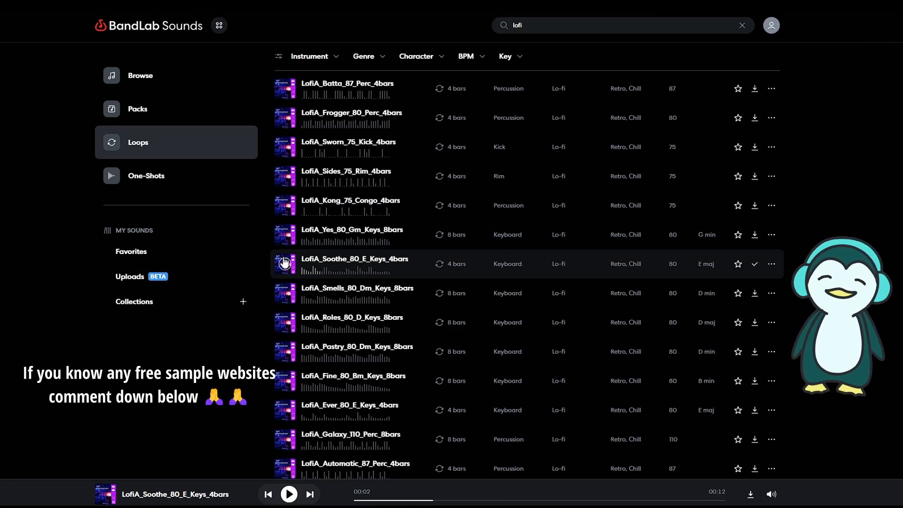
{"action": "left_click", "coordinate": [284, 263]}
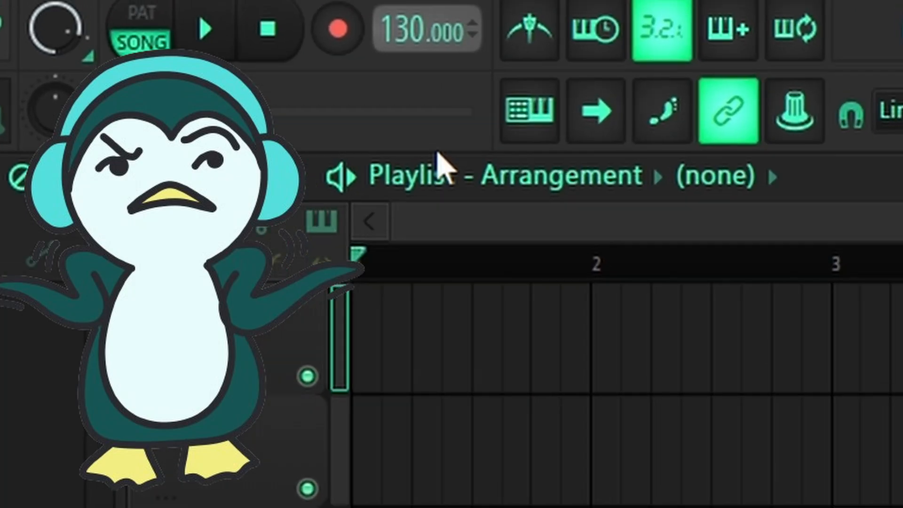
Step: In FL Studio, set the project tempo to 80 BPM and place the LofiA_Soothe_80_E_Keys_4bars loop at the start of Track 1
{"action": "mouse_move", "coordinate": [428, 32]}
{"action": "left_mouse_down"}
{"action": "mouse_move", "coordinate": [428, 99]}
{"action": "mouse_move", "coordinate": [414, 31]}
{"action": "left_mouse_up"}
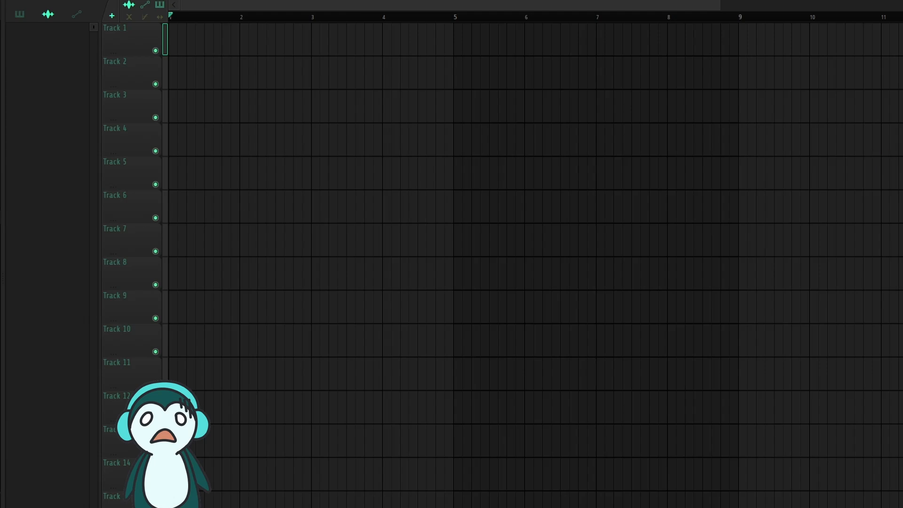
{"action": "left_click_drag", "start_coordinate": [180, 42], "coordinate": [173, 41]}
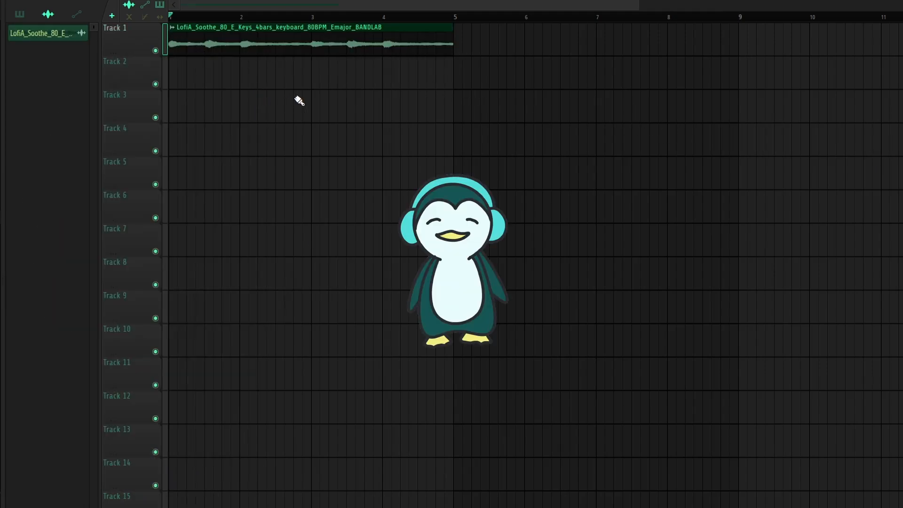
{"action": "key", "text": "space"}
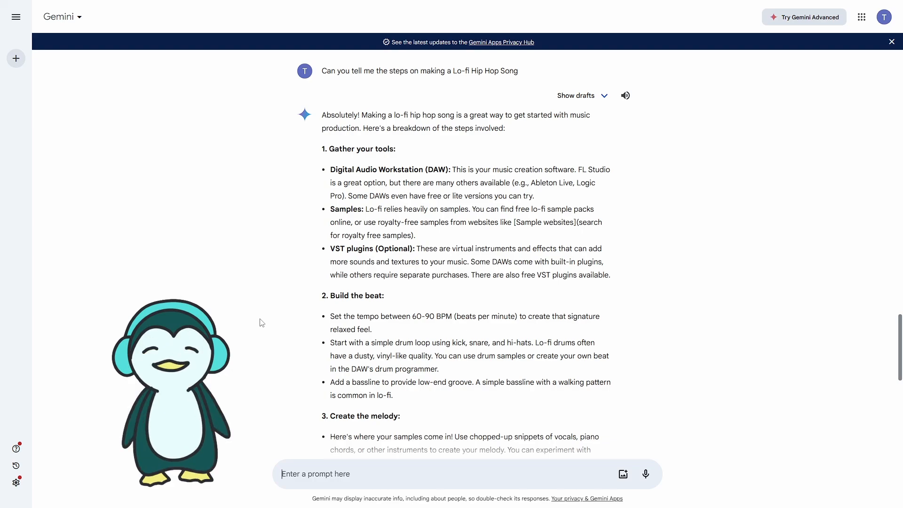
Step: Back in Gemini, ask "How should I make the drum loop for step 2" and read through the answer
{"action": "scroll", "coordinate": [262, 322], "scroll_direction": "down", "scroll_amount": 2}
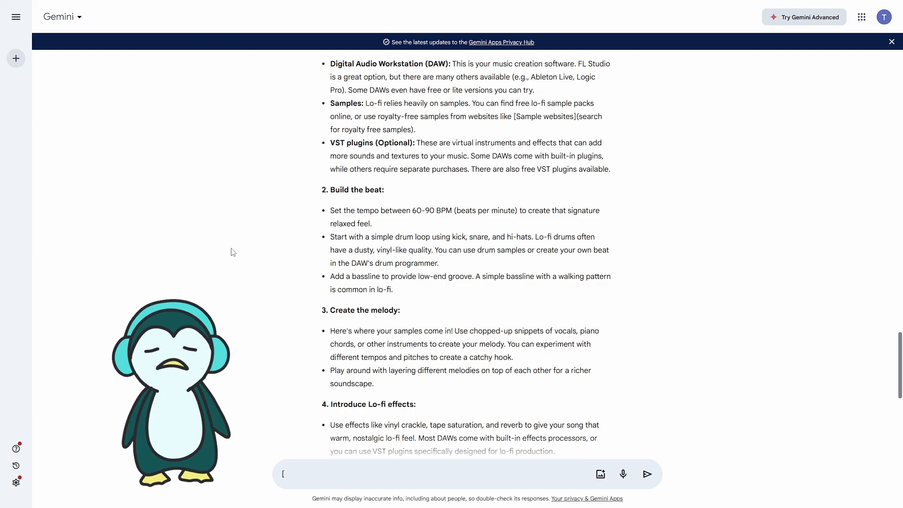
{"action": "scroll", "coordinate": [237, 245], "scroll_direction": "down", "scroll_amount": 2}
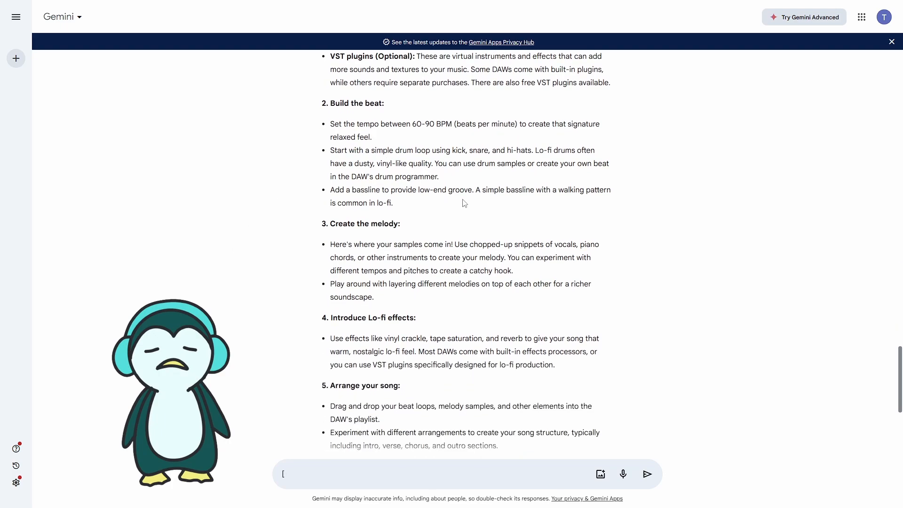
{"action": "type", "text": "How should I make the drum loop for"}
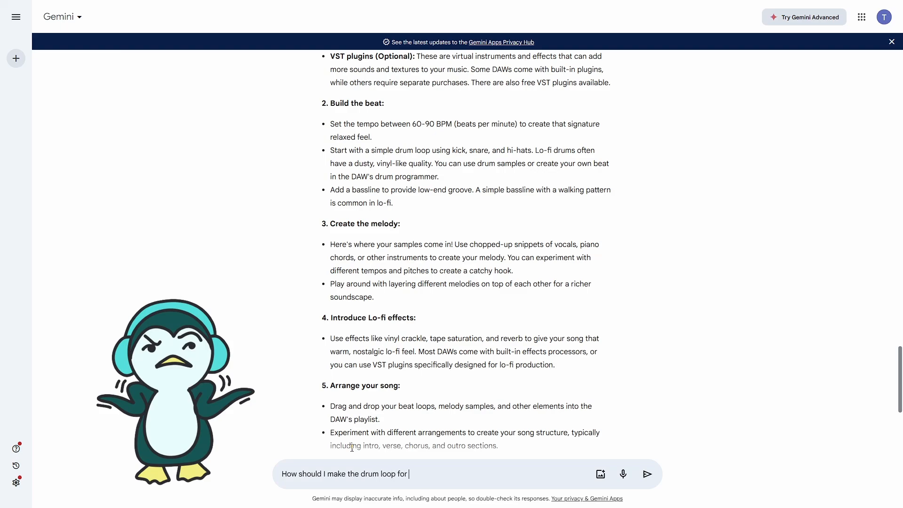
{"action": "key", "text": "Return"}
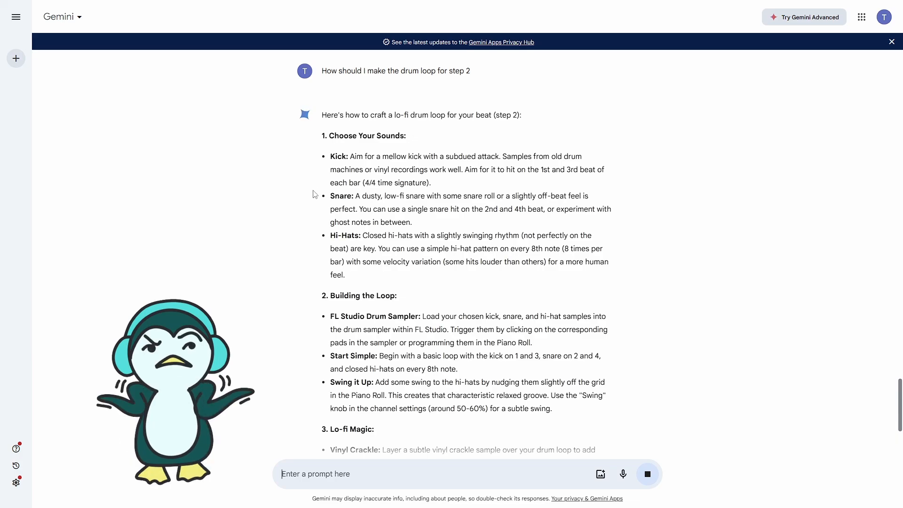
{"action": "scroll", "coordinate": [314, 193], "scroll_direction": "down", "scroll_amount": 1}
{"action": "scroll", "coordinate": [310, 202], "scroll_direction": "down", "scroll_amount": 1}
{"action": "scroll", "coordinate": [312, 194], "scroll_direction": "up", "scroll_amount": 1}
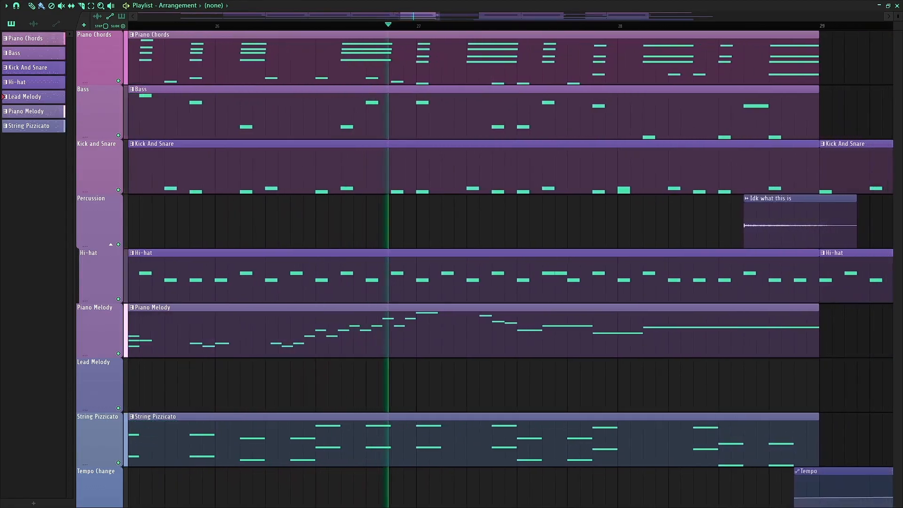
Step: On YouTube, leave full-screen playback of "Does this song make you want to stay in the elevator?" and like the video
{"action": "key", "text": "Escape"}
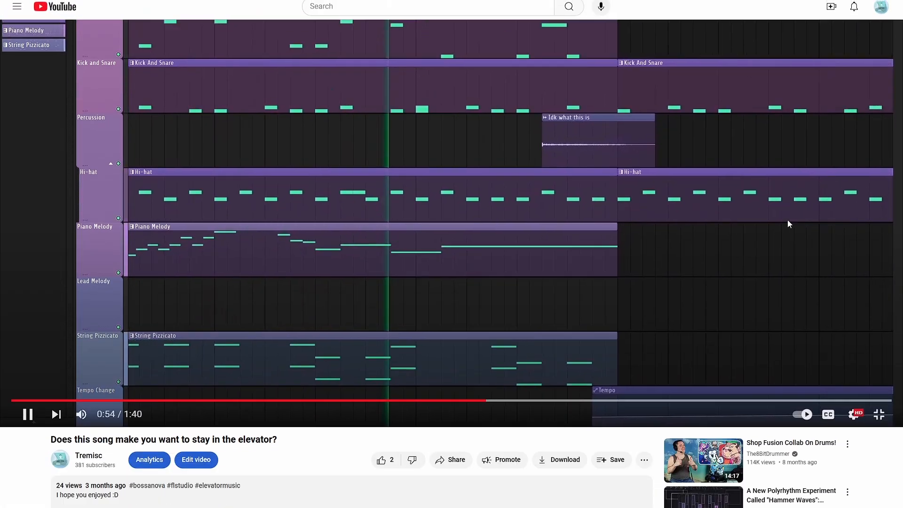
{"action": "scroll", "coordinate": [478, 240], "scroll_direction": "down", "scroll_amount": 5}
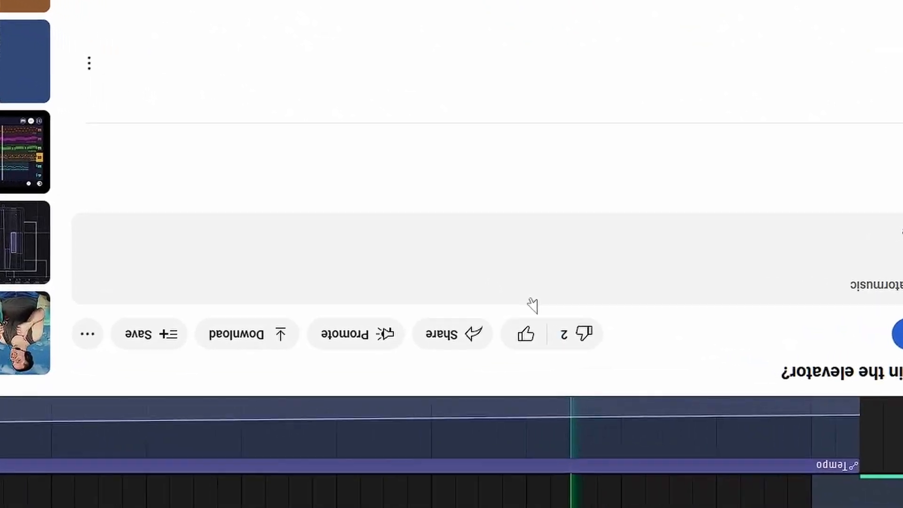
{"action": "left_click", "coordinate": [583, 333]}
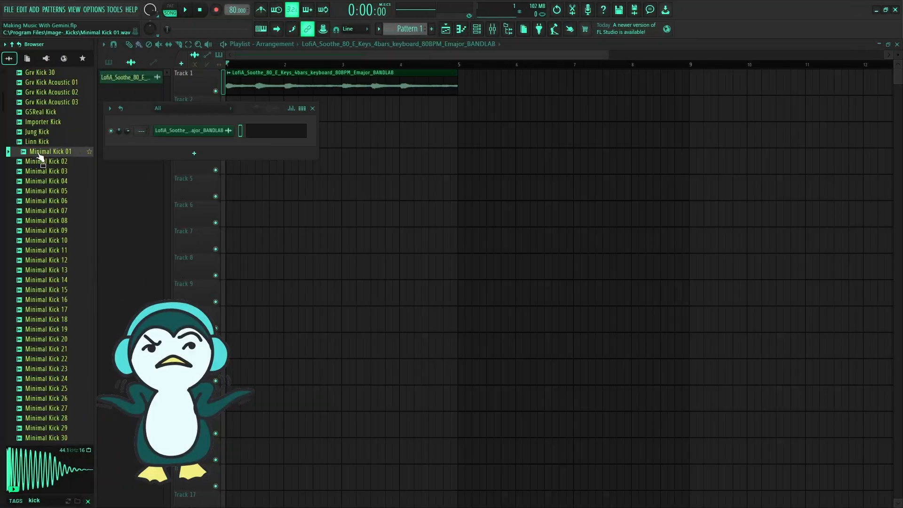
Step: In FL Studio, audition the Minimal Kick samples and add Minimal Kick 14 as a new channel
{"action": "left_click", "coordinate": [42, 162]}
{"action": "left_click", "coordinate": [38, 173]}
{"action": "left_click", "coordinate": [38, 189]}
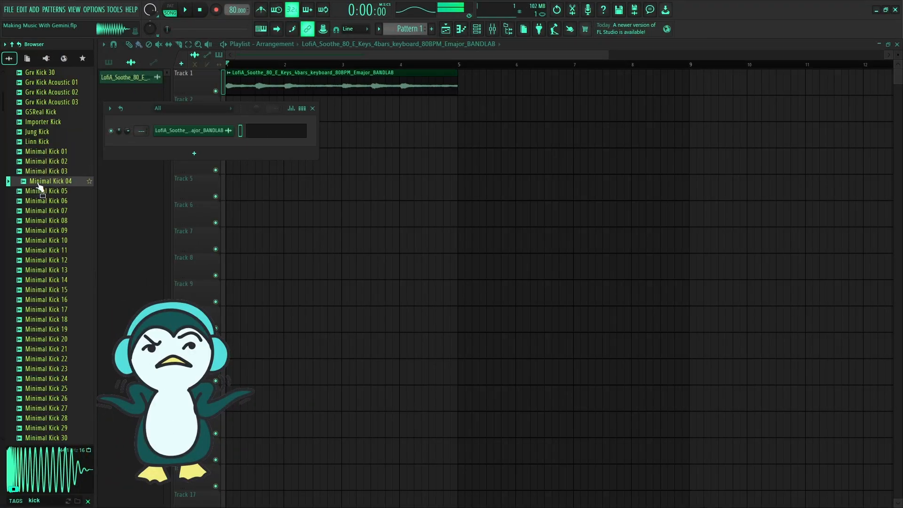
{"action": "left_click", "coordinate": [40, 202]}
{"action": "left_click", "coordinate": [41, 220]}
{"action": "left_click", "coordinate": [42, 230]}
{"action": "left_click", "coordinate": [44, 240]}
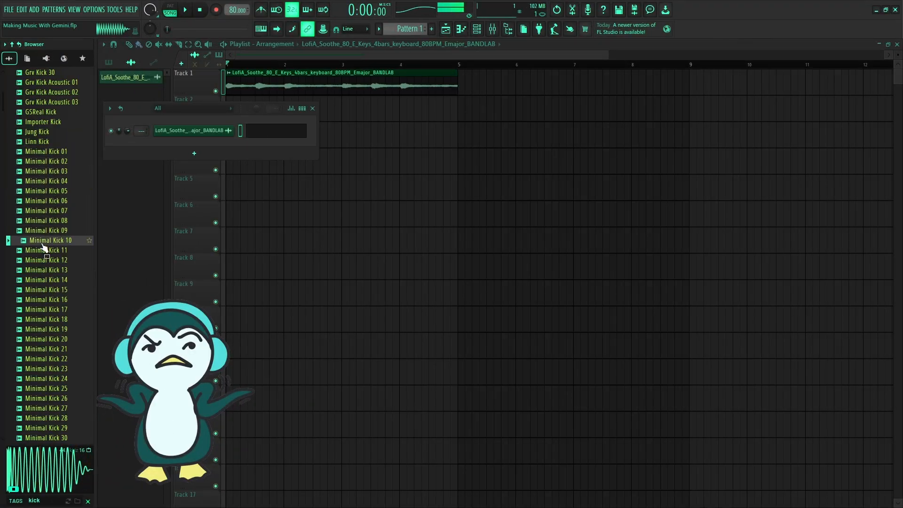
{"action": "left_click", "coordinate": [44, 251]}
{"action": "left_click", "coordinate": [46, 260]}
{"action": "left_click", "coordinate": [43, 281]}
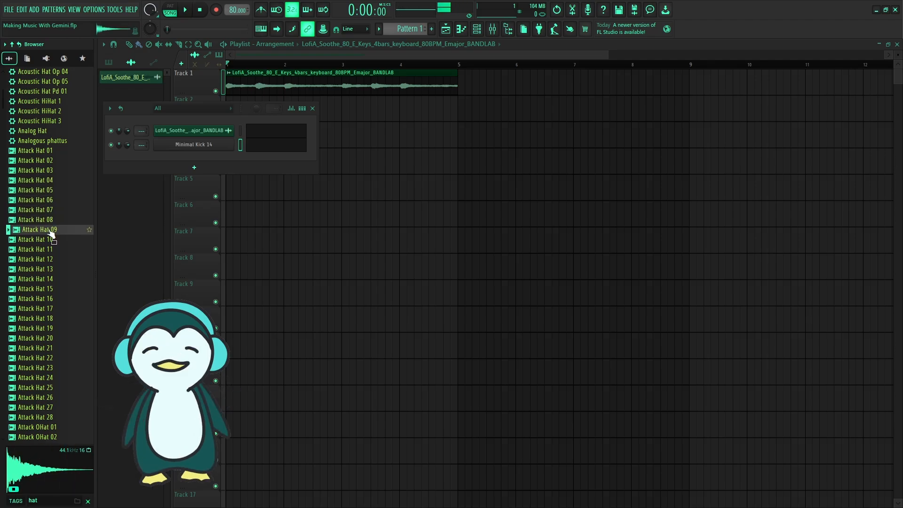
Step: Add Attack Hat 09 as a channel and load the lofi snare preset in State Machine BitFlip
{"action": "left_click_drag", "start_coordinate": [198, 157], "coordinate": [197, 159]}
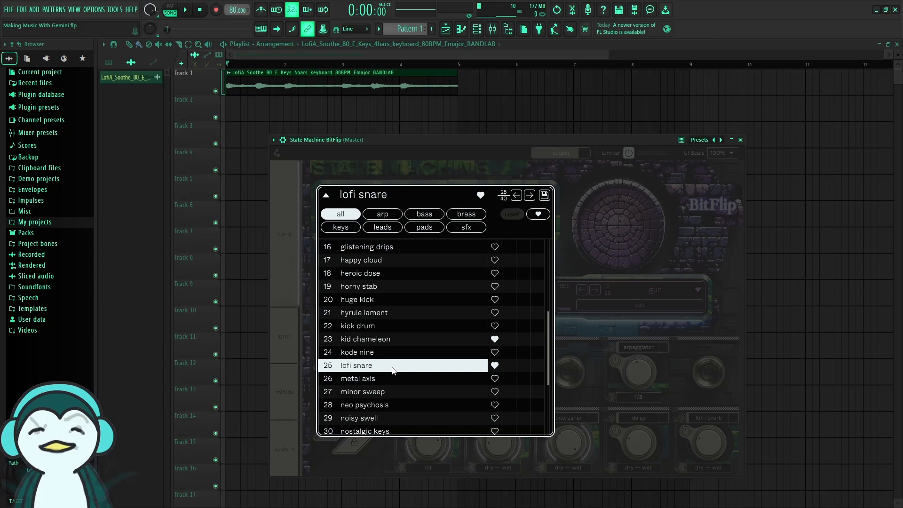
{"action": "left_click", "coordinate": [393, 370]}
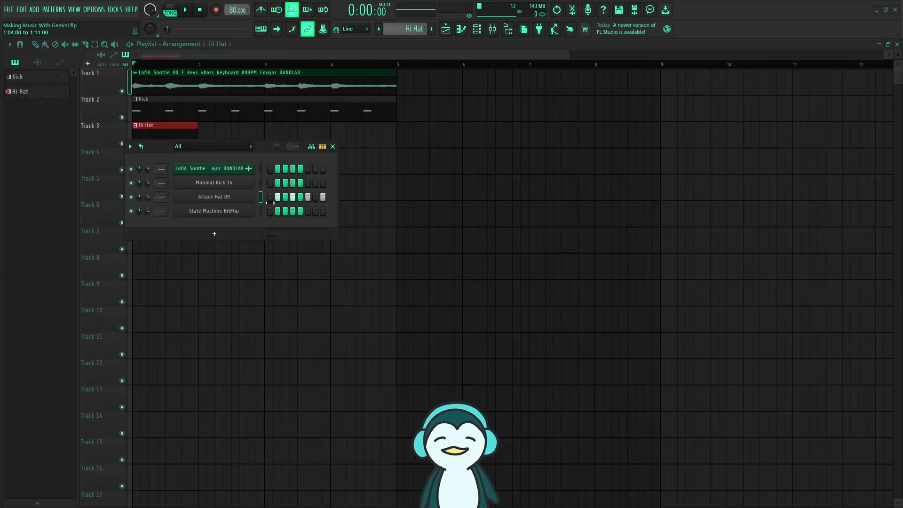
Step: Return to the first steps of the Hi Hat pattern and set the main swing to 56%
{"action": "left_click_drag", "start_coordinate": [254, 204], "coordinate": [236, 207]}
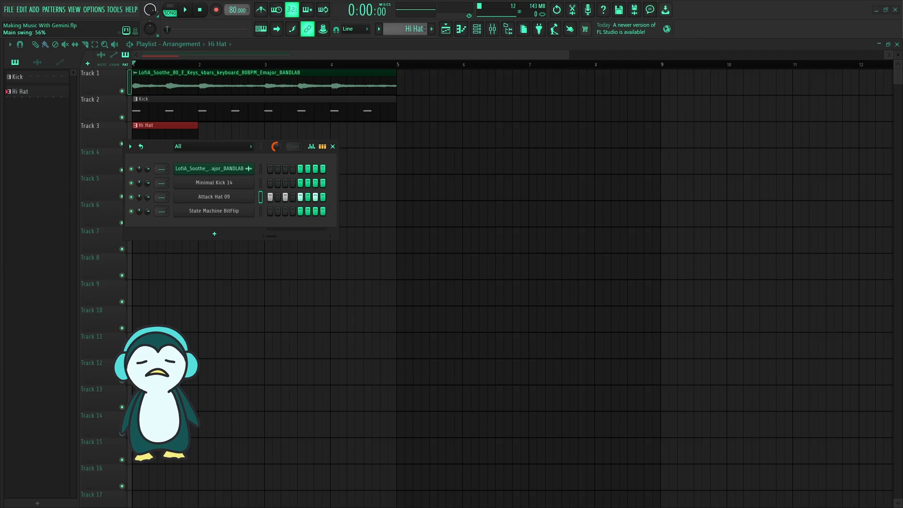
Step: Open the Hi Hat pattern's notes and nudge its second and fourth hits slightly late, checking the groove in playback
{"action": "left_click", "coordinate": [333, 146]}
{"action": "double_click", "coordinate": [177, 144]}
{"action": "key", "text": "space"}
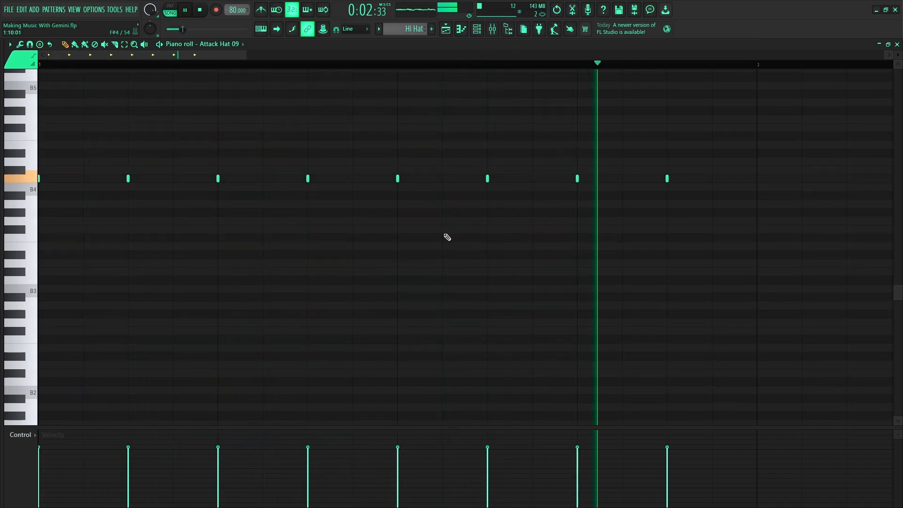
{"action": "key", "text": "space"}
{"action": "left_click_drag", "start_coordinate": [381, 190], "coordinate": [250, 208]}
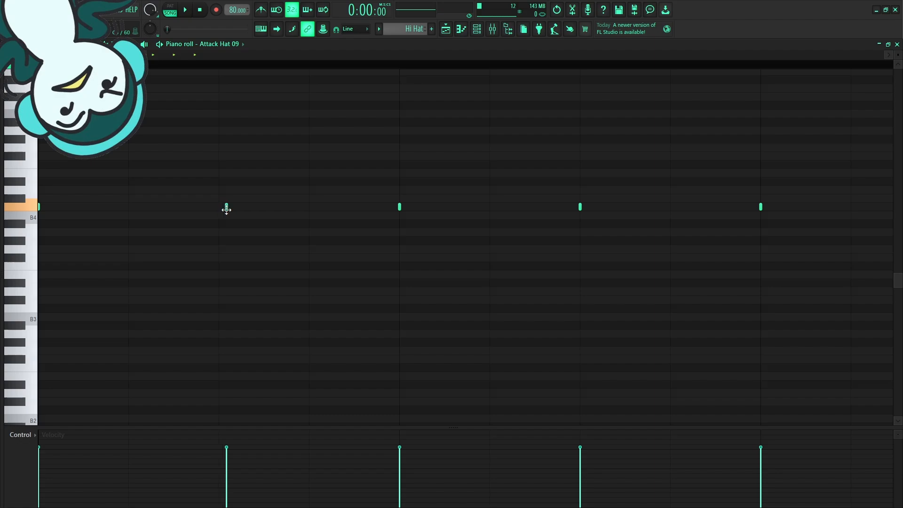
{"action": "key", "text": "space"}
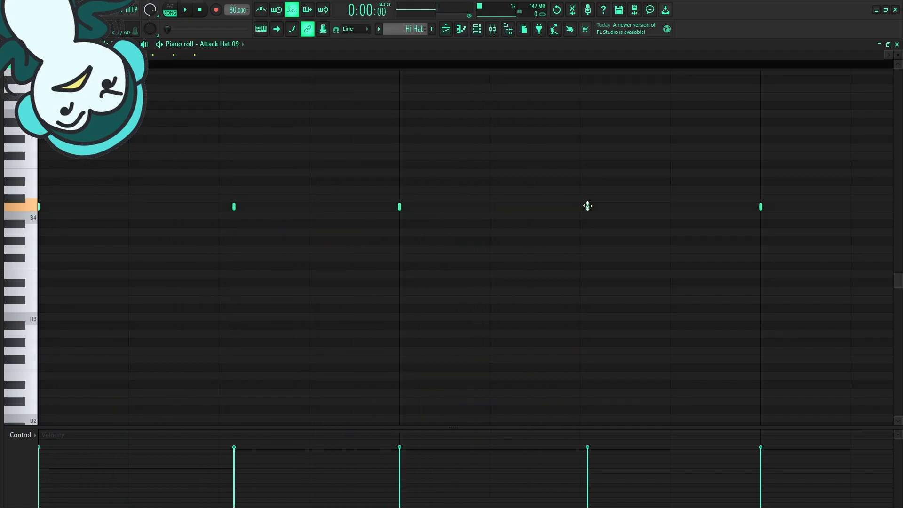
{"action": "left_click_drag", "start_coordinate": [587, 206], "coordinate": [596, 206]}
{"action": "key", "text": "space"}
{"action": "left_click_drag", "start_coordinate": [780, 235], "coordinate": [594, 230]}
{"action": "left_click_drag", "start_coordinate": [683, 229], "coordinate": [468, 212]}
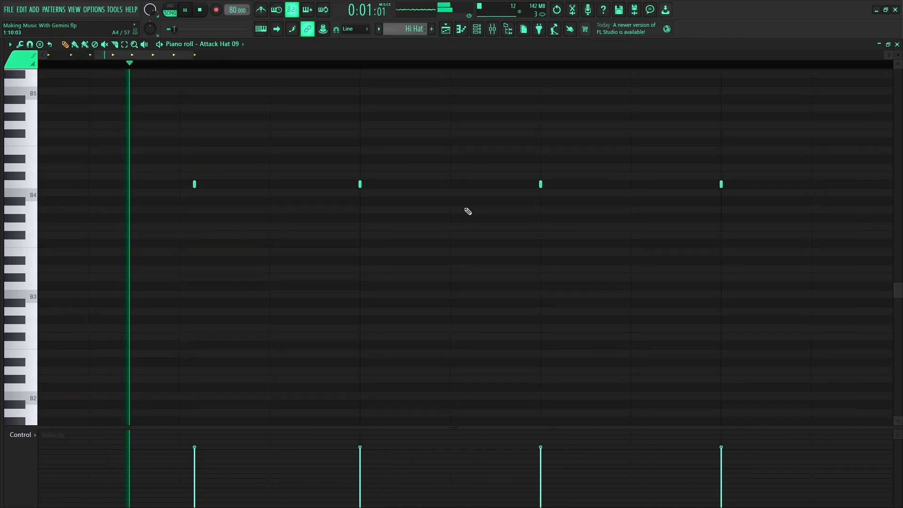
Step: Nudge the sixth and eighth hi-hat hits slightly late and listen to the whole bar
{"action": "key", "text": "space"}
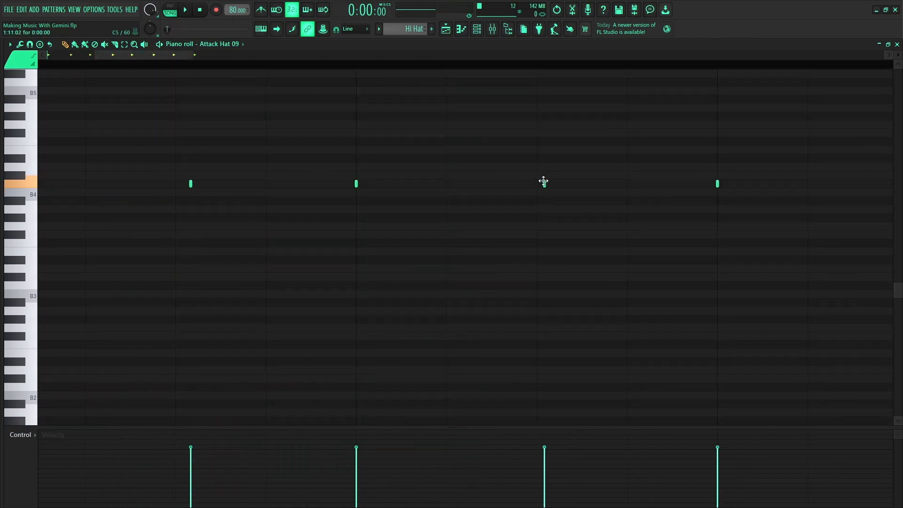
{"action": "left_click_drag", "start_coordinate": [602, 204], "coordinate": [429, 202]}
{"action": "key", "text": "space"}
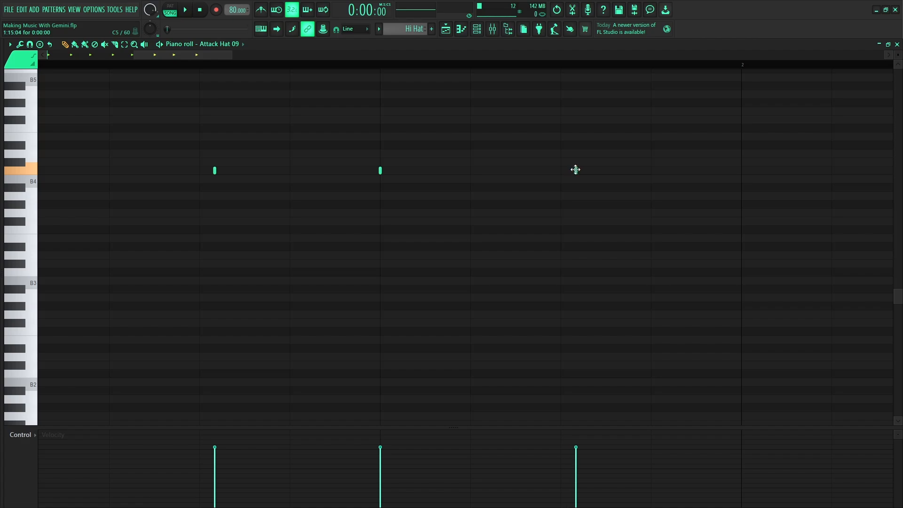
{"action": "left_click_drag", "start_coordinate": [575, 170], "coordinate": [580, 170]}
{"action": "key", "text": "space"}
{"action": "left_click_drag", "start_coordinate": [627, 190], "coordinate": [328, 189]}
{"action": "scroll", "coordinate": [484, 197], "scroll_direction": "down", "scroll_amount": 1}
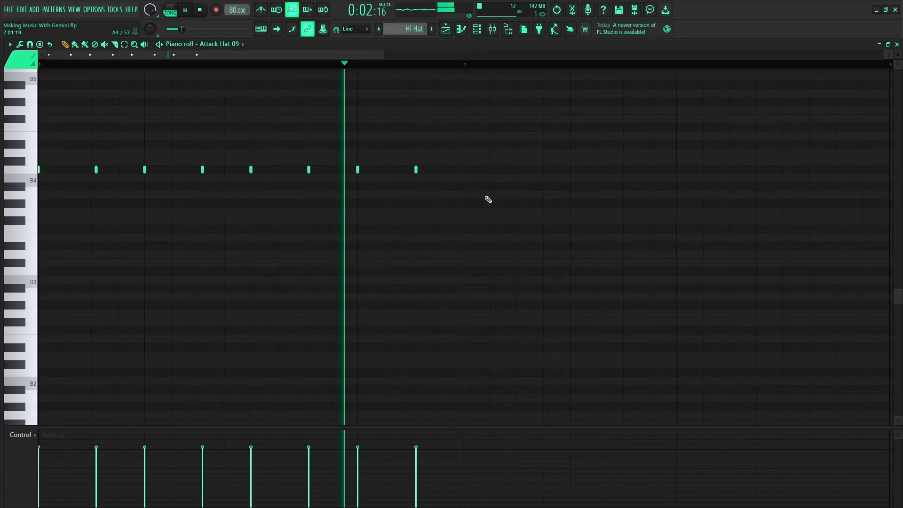
{"action": "scroll", "coordinate": [486, 198], "scroll_direction": "up", "scroll_amount": 2}
{"action": "key", "text": "space"}
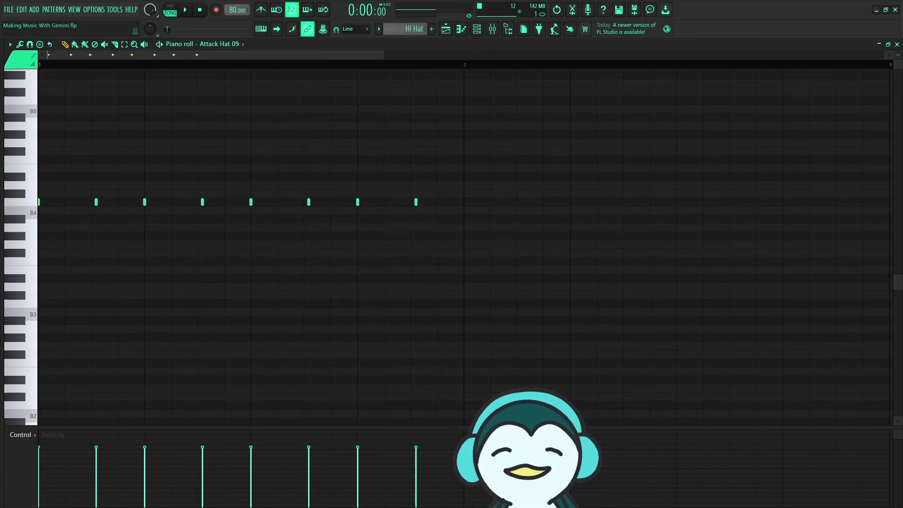
Step: Close the hi-hat notes and repeat the Hi Hat clip along Track 3 through bar 4
{"action": "left_click", "coordinate": [897, 44]}
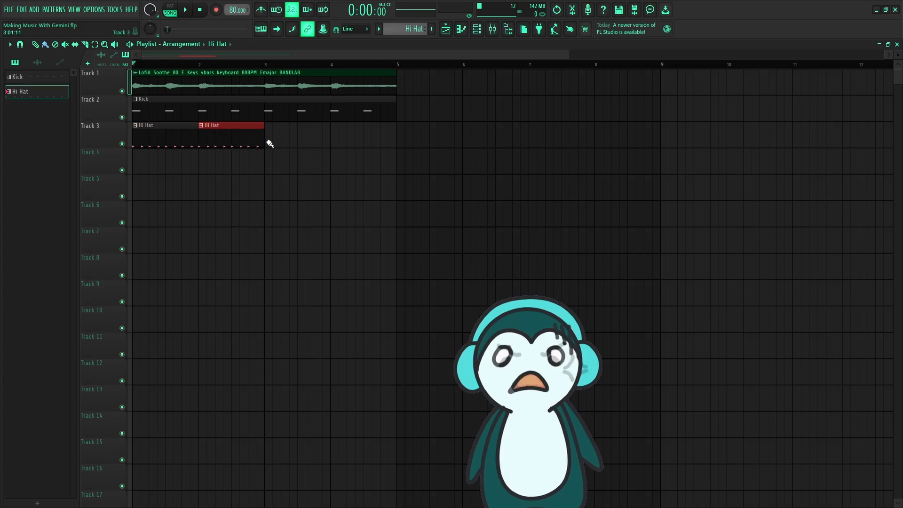
{"action": "left_click", "coordinate": [333, 144]}
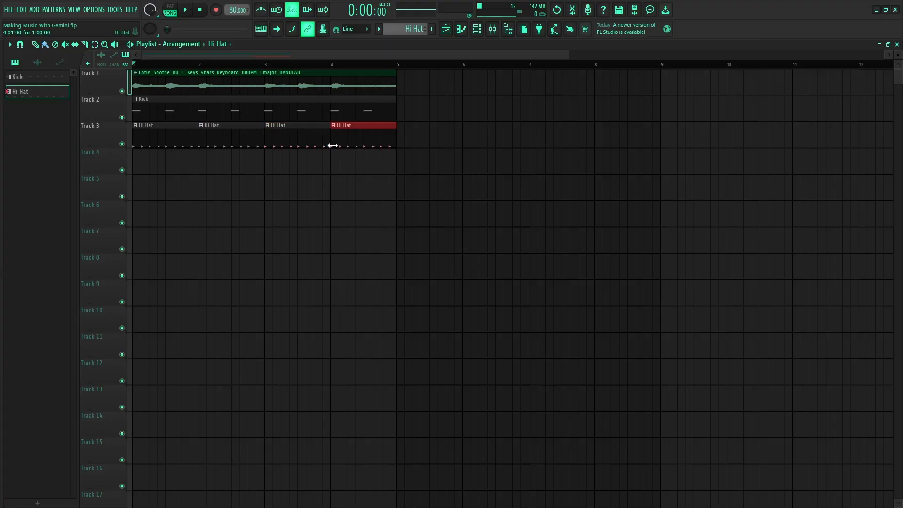
Step: Place G4 snare hits on beats 2 and 4 of bars 1 and 2, and repeat the Snare clip at bar 3 on Track 4
{"action": "double_click", "coordinate": [176, 142]}
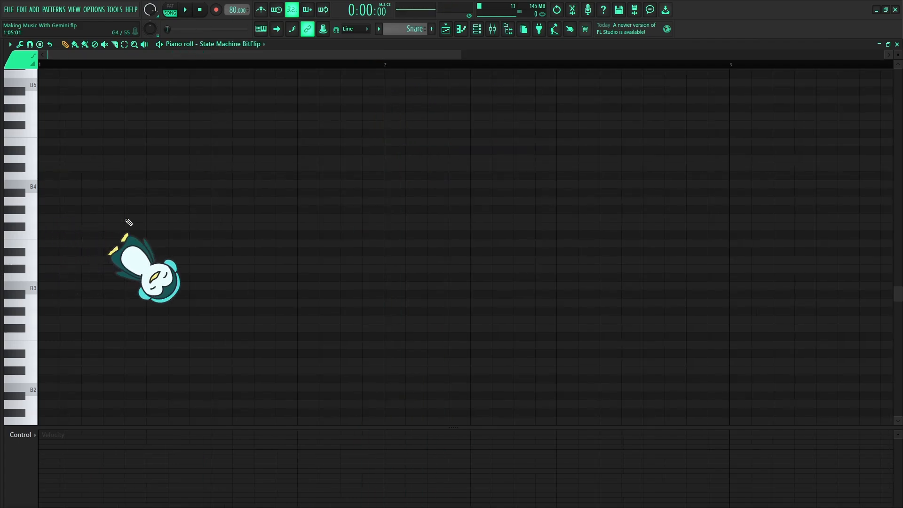
{"action": "left_click", "coordinate": [125, 218]}
{"action": "left_click", "coordinate": [297, 218]}
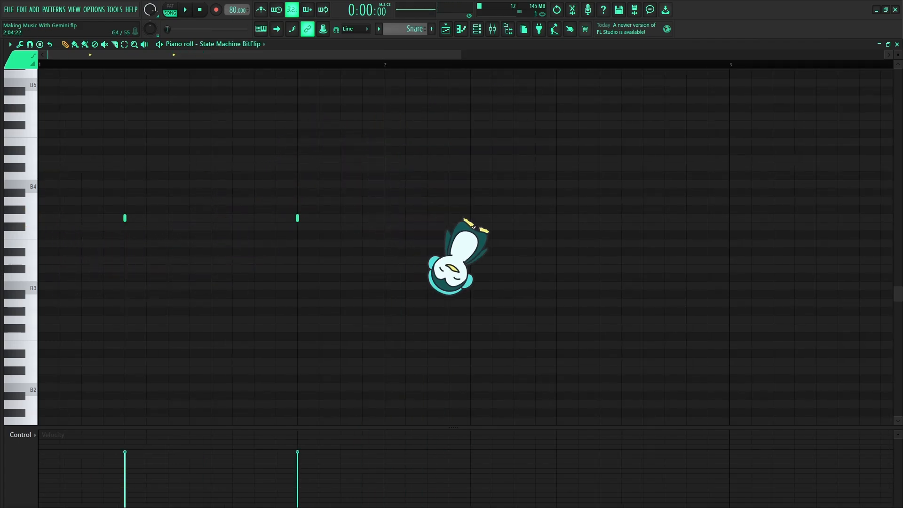
{"action": "left_click", "coordinate": [470, 218]}
{"action": "left_click", "coordinate": [643, 218]}
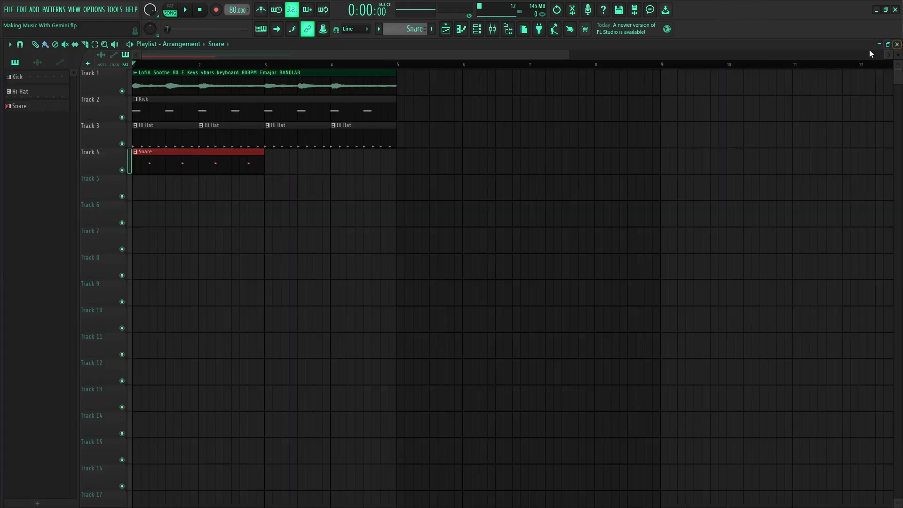
{"action": "left_click", "coordinate": [273, 170]}
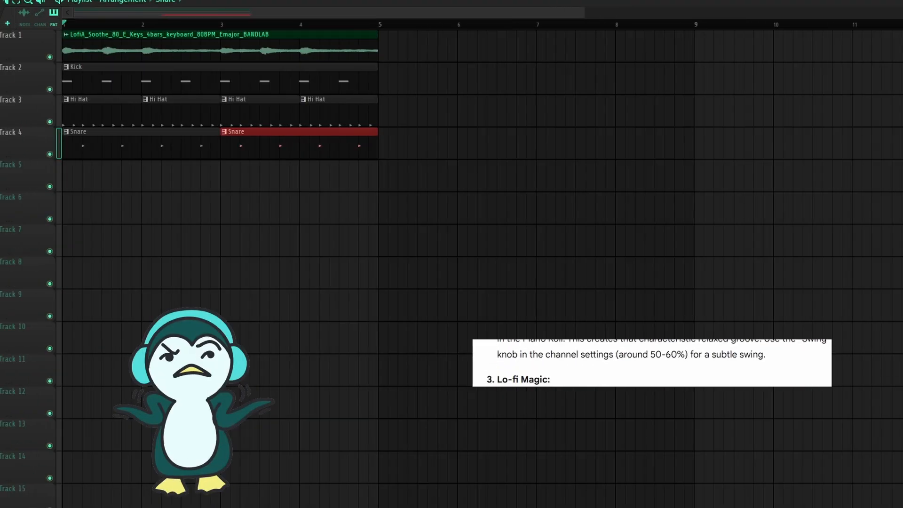
Step: Place the Grit_Earth_Vinyl_fx_80BPM_BANDLAB sample at bar 1 of Track 5 and play the arrangement
{"action": "left_click_drag", "start_coordinate": [725, 277], "coordinate": [66, 180]}
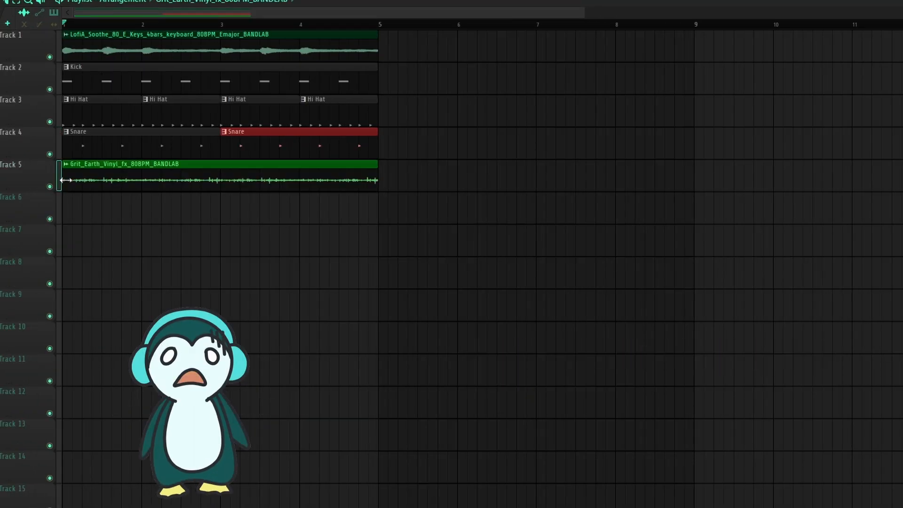
{"action": "key", "text": "space"}
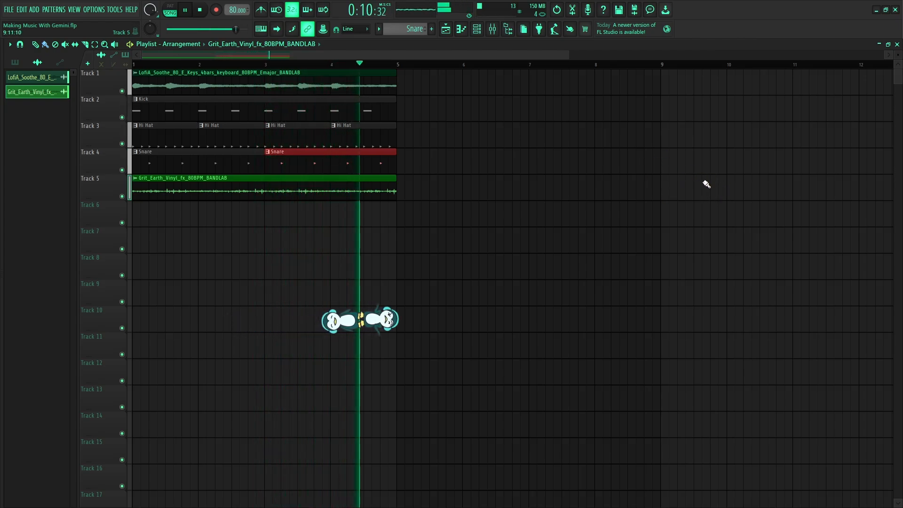
{"action": "key", "text": "space"}
Step: Load Fruity Reeverb 2 in the first effect slot of mixer Insert 1 and listen to the result
{"action": "key", "text": "F6"}
{"action": "key", "text": "F9"}
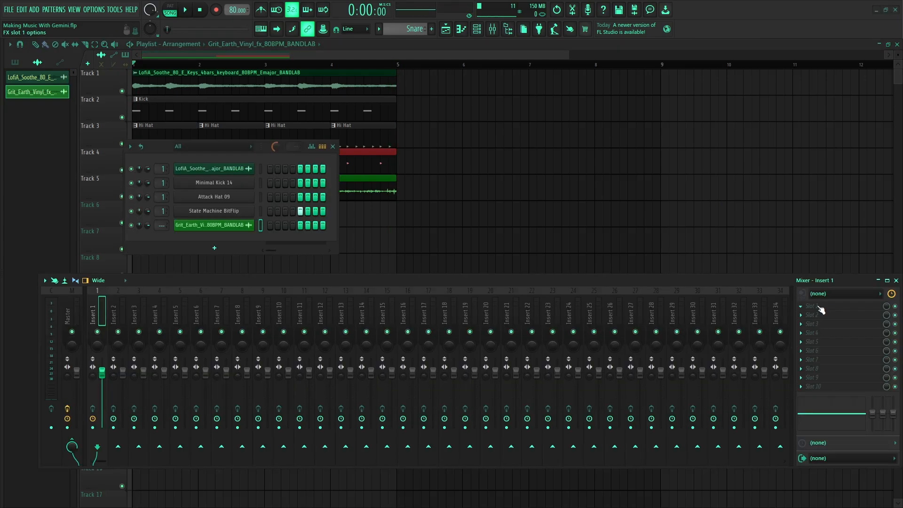
{"action": "left_click", "coordinate": [818, 307]}
{"action": "right_click", "coordinate": [817, 305]}
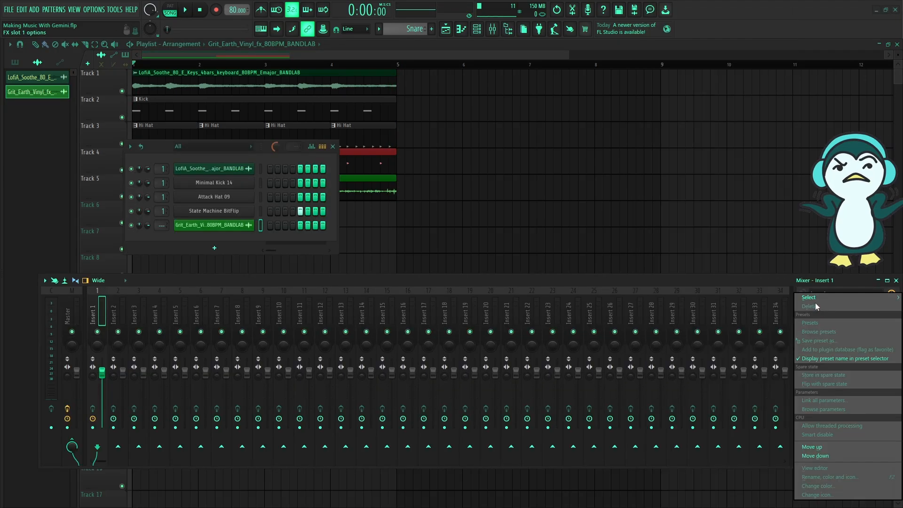
{"action": "mouse_move", "coordinate": [812, 298]}
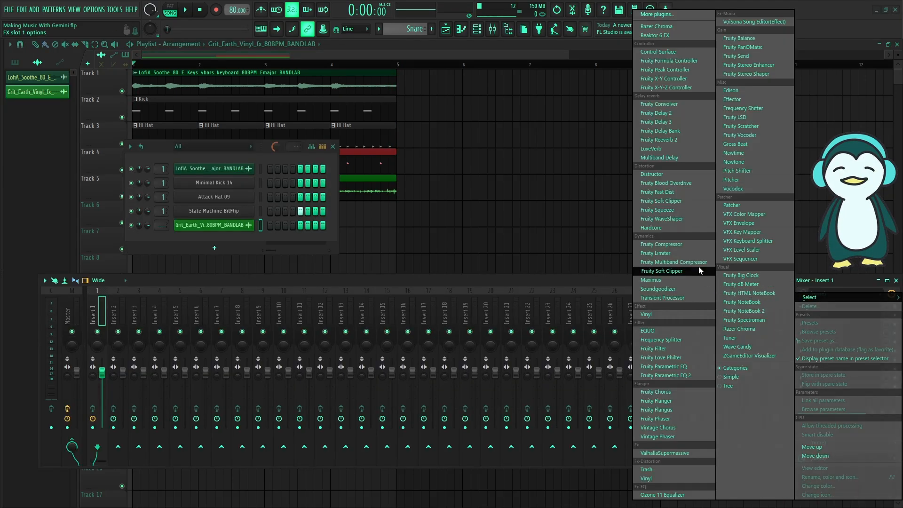
{"action": "left_click", "coordinate": [658, 140]}
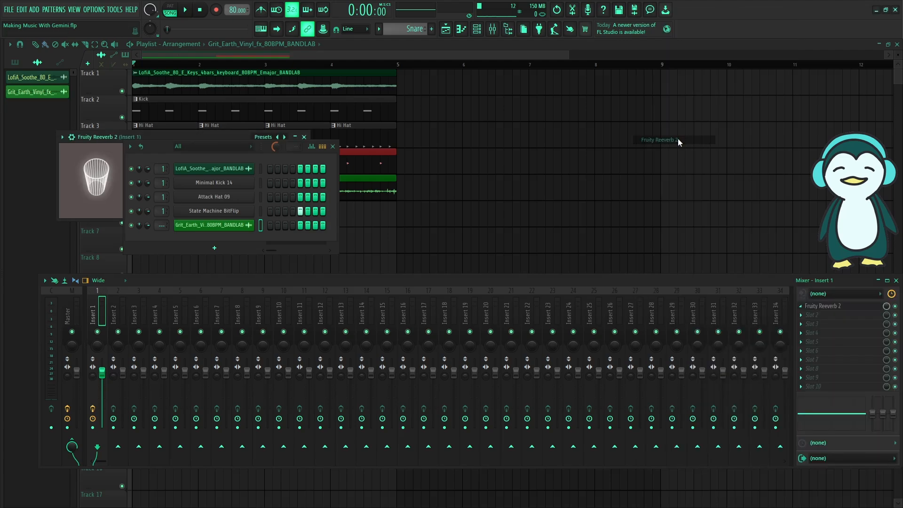
{"action": "left_click", "coordinate": [304, 137]}
{"action": "key", "text": "space"}
{"action": "left_click", "coordinate": [896, 280]}
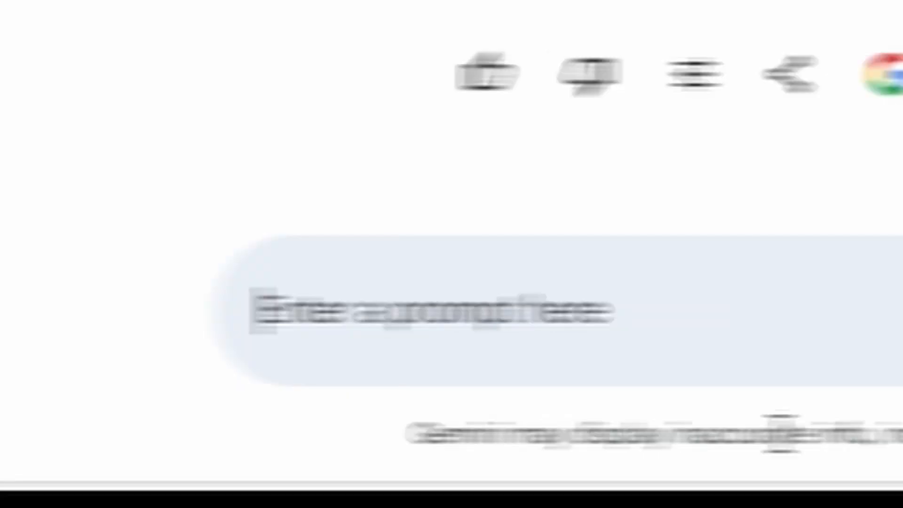
Step: In Gemini, ask "How should I make the bass" and read through the bassline suggestions
{"action": "type", "text": "How"}
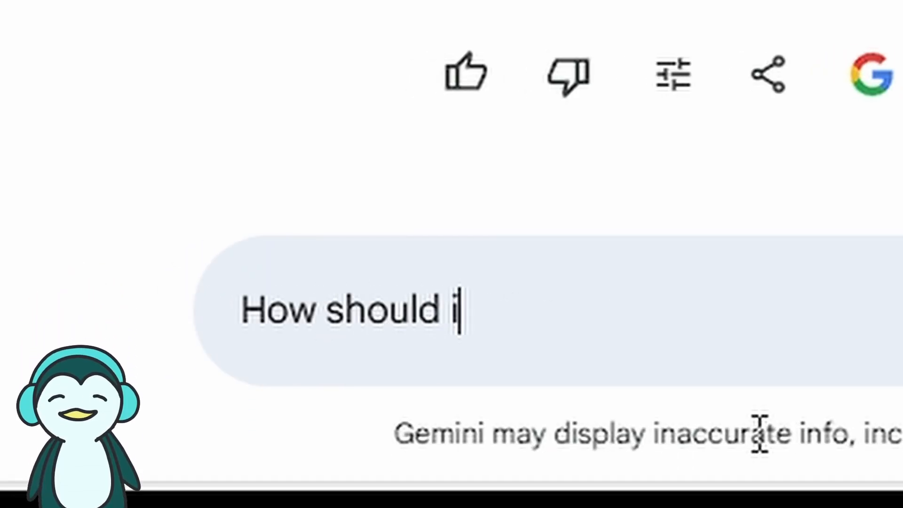
{"action": "type", "text": " should I make the bas"}
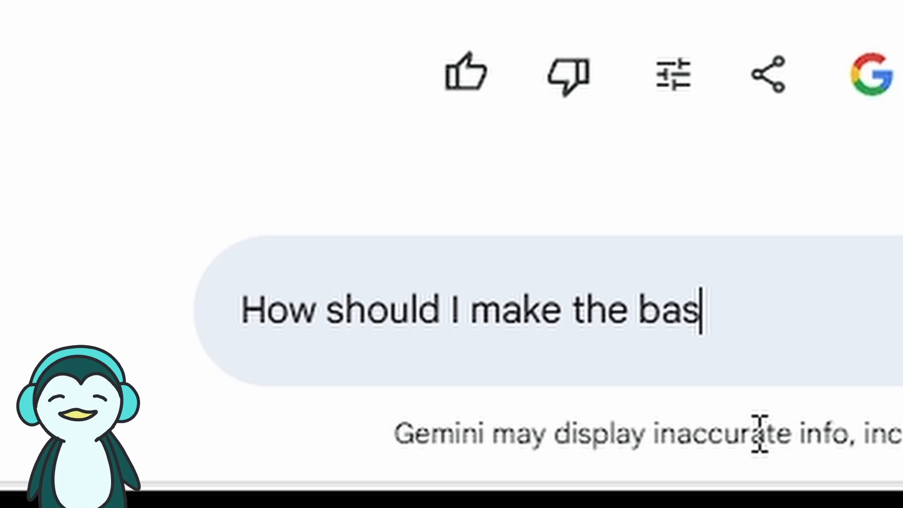
{"action": "type", "text": "s"}
{"action": "key", "text": "Return"}
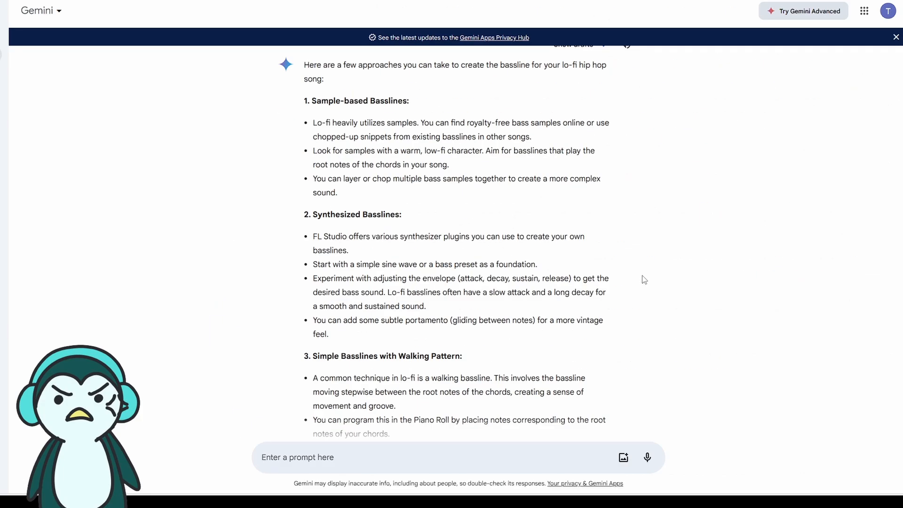
{"action": "scroll", "coordinate": [377, 290], "scroll_direction": "down", "scroll_amount": 2}
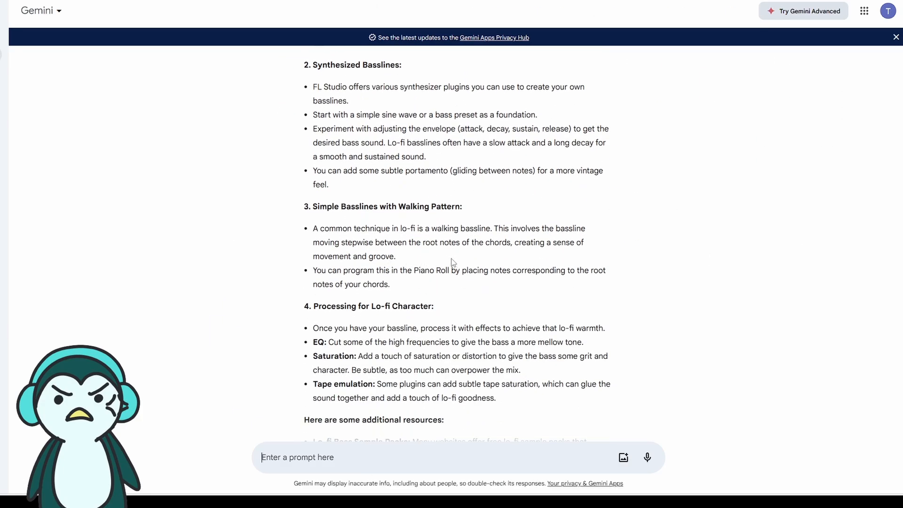
{"action": "scroll", "coordinate": [452, 262], "scroll_direction": "down", "scroll_amount": 2}
{"action": "scroll", "coordinate": [518, 308], "scroll_direction": "down", "scroll_amount": 1}
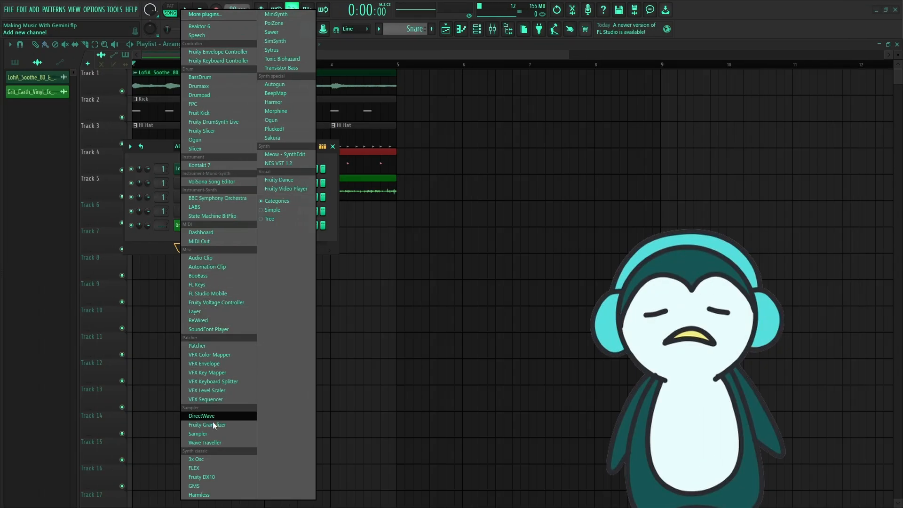
Step: In FL Studio, add a FLEX channel with the Essential Bass Guitars preset 5String BopBass Dynamic and audition the Bass pattern's notes
{"action": "left_click", "coordinate": [210, 468]}
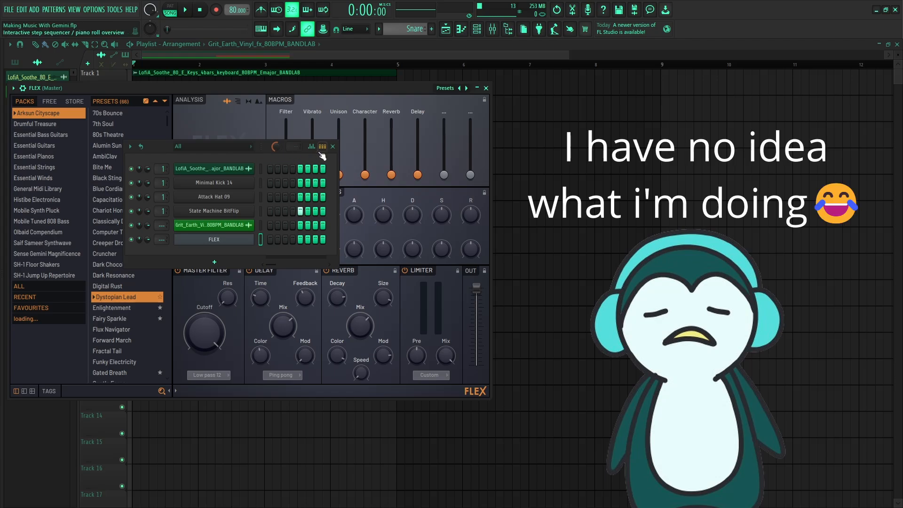
{"action": "left_click", "coordinate": [52, 135]}
{"action": "left_click", "coordinate": [120, 113]}
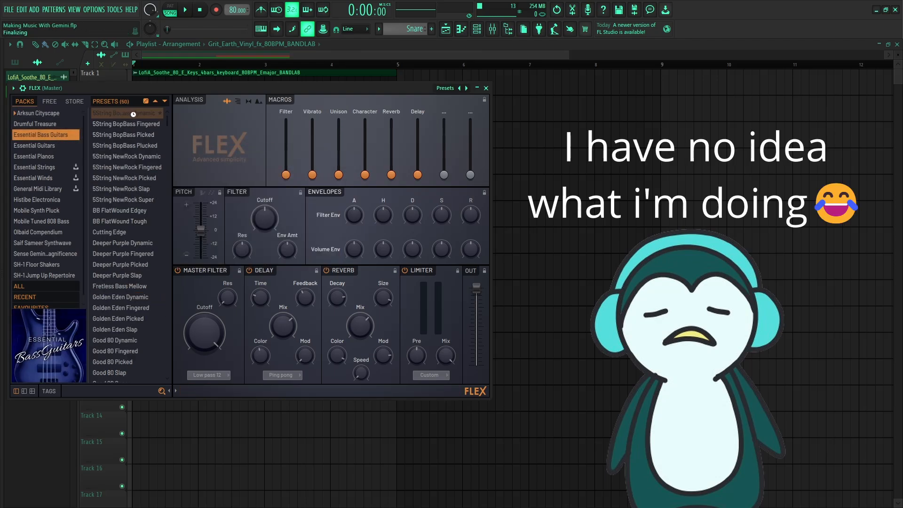
{"action": "left_click", "coordinate": [486, 88]}
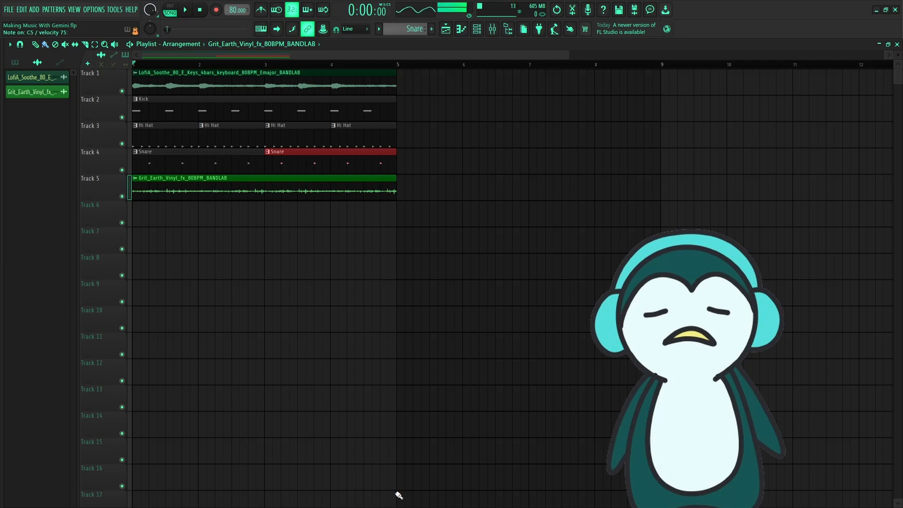
{"action": "left_click", "coordinate": [480, 31]}
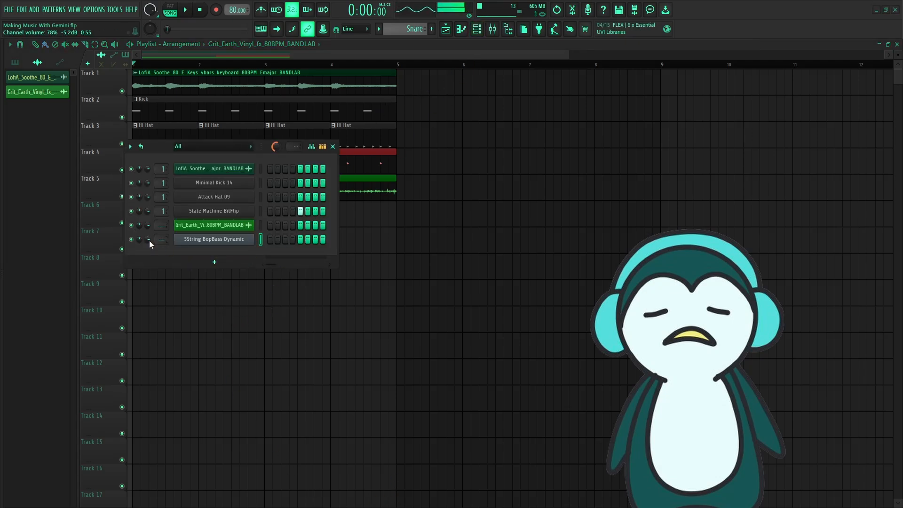
{"action": "left_click", "coordinate": [335, 147]}
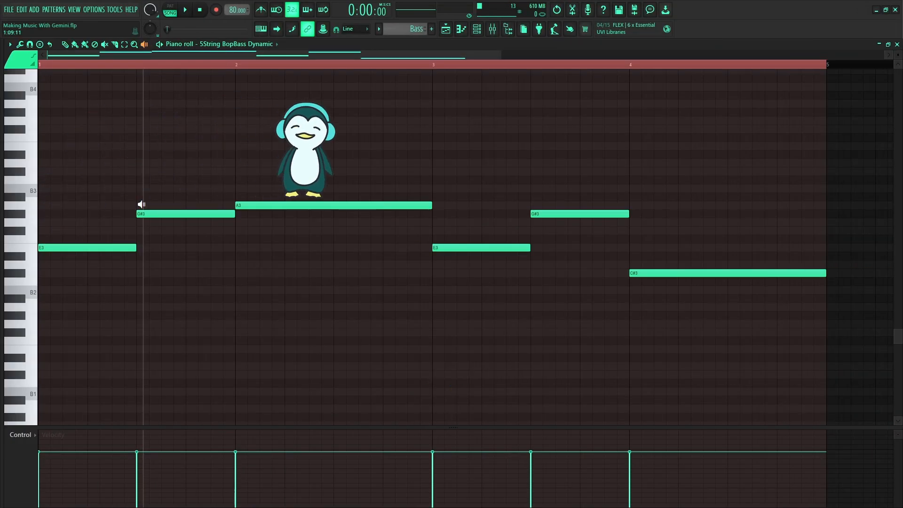
{"action": "left_click_drag", "start_coordinate": [139, 204], "coordinate": [679, 157]}
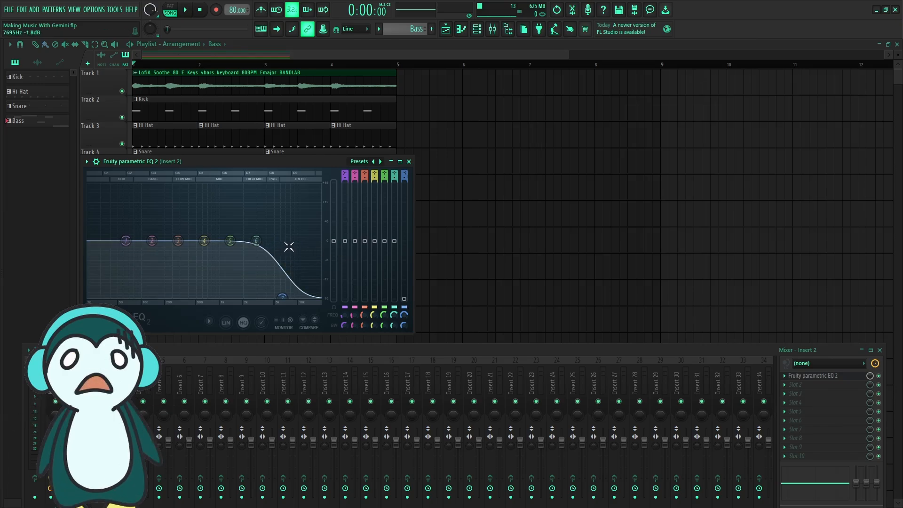
Step: Add Fruity Fast Dist to the second effect slot of Insert 2, set its threshold to 30%, and close both effect windows
{"action": "left_click", "coordinate": [800, 386]}
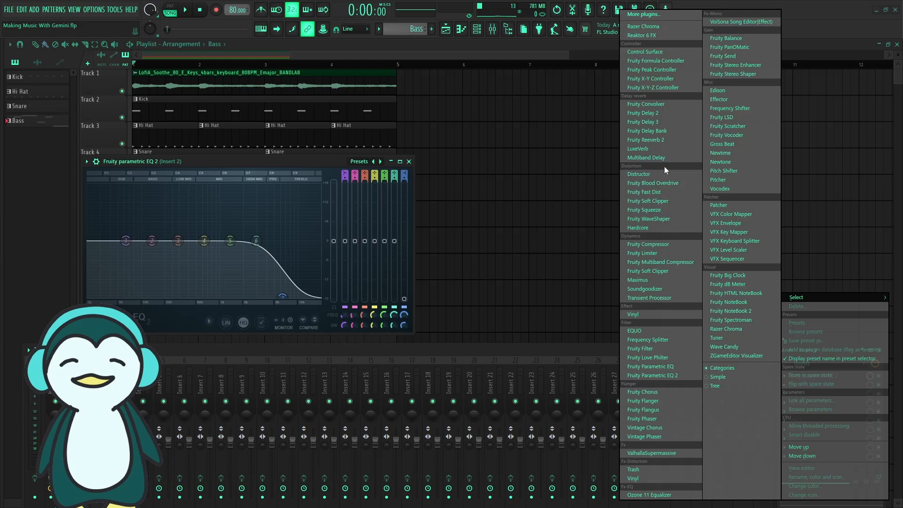
{"action": "left_click", "coordinate": [666, 192]}
{"action": "left_click_drag", "start_coordinate": [512, 162], "coordinate": [512, 178]}
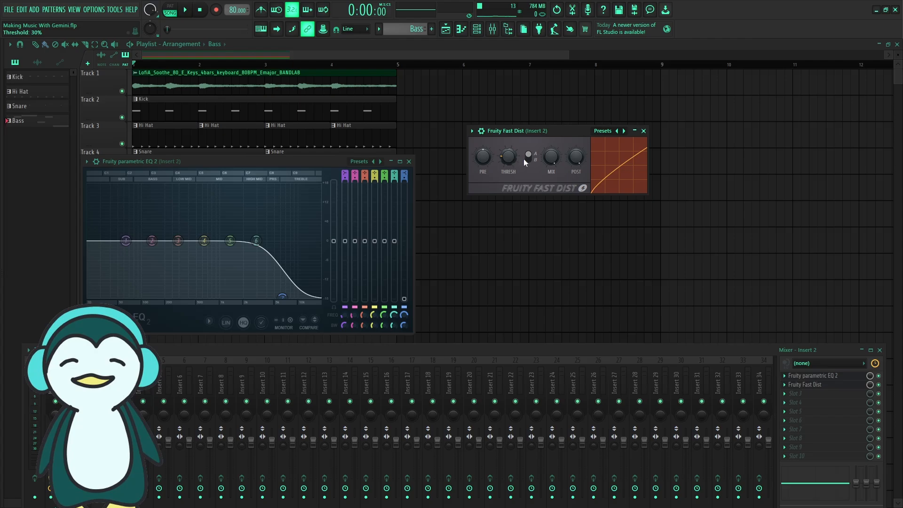
{"action": "key", "text": "space"}
{"action": "left_click", "coordinate": [643, 131]}
{"action": "left_click", "coordinate": [409, 162]}
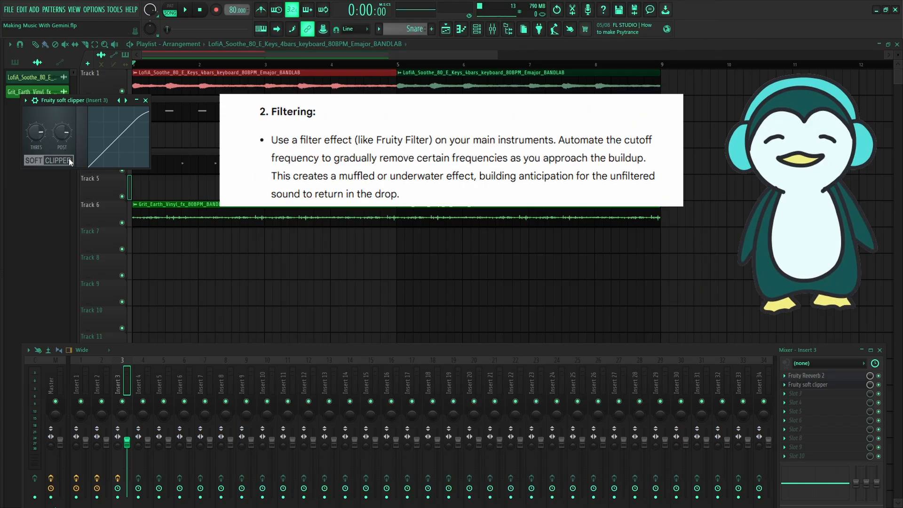
Step: Automate the Insert 3 soft clipper's post gain with a rising curve ending at bar 5 on Track 7 and play it
{"action": "right_click", "coordinate": [62, 136]}
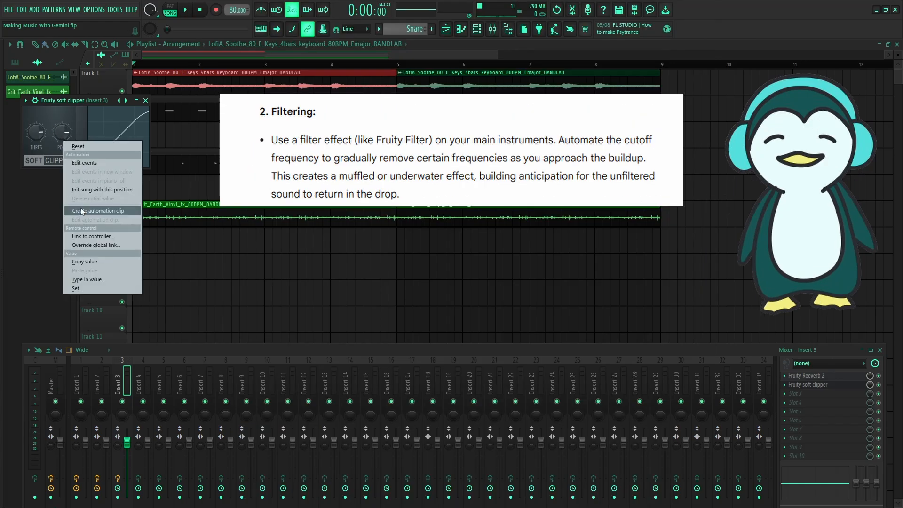
{"action": "left_click", "coordinate": [82, 212]}
{"action": "left_click_drag", "start_coordinate": [483, 230], "coordinate": [772, 231]}
{"action": "left_click_drag", "start_coordinate": [660, 239], "coordinate": [419, 249]}
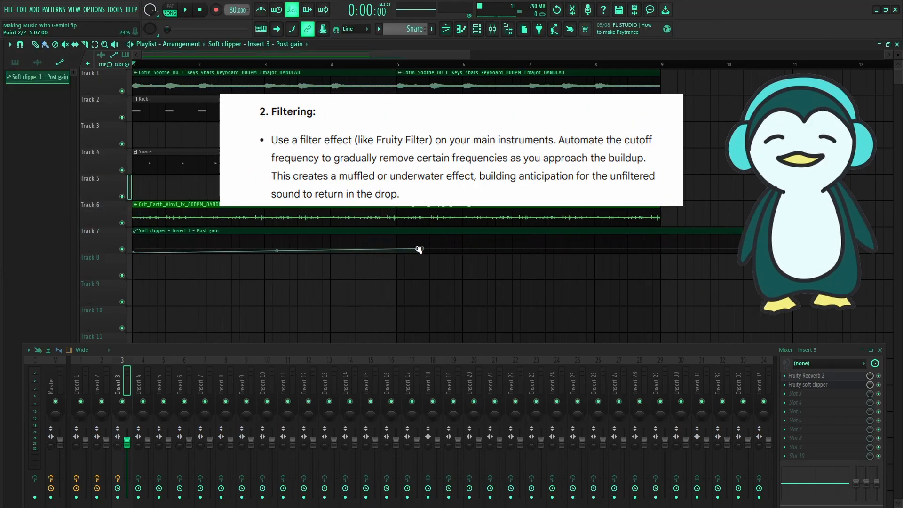
{"action": "left_click_drag", "start_coordinate": [739, 231], "coordinate": [434, 241]}
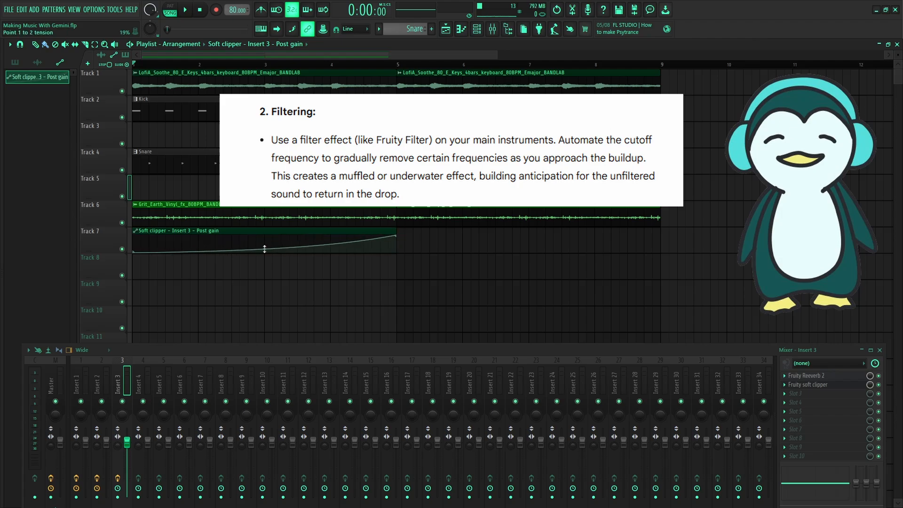
{"action": "key", "text": "F9"}
{"action": "key", "text": "space"}
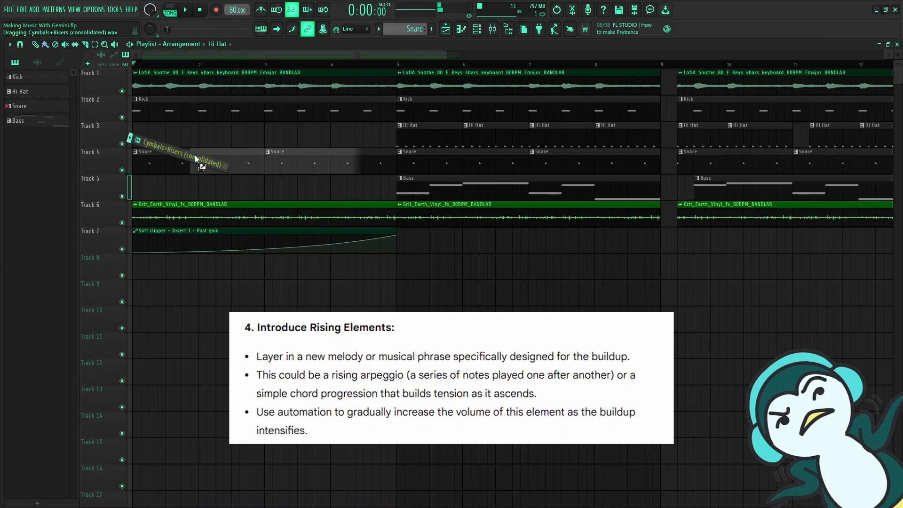
Step: Add the Cymbals+Risers (consolidated) sample to Track 8, reverse it, and trim and position it to end at bar 5
{"action": "left_click_drag", "start_coordinate": [195, 154], "coordinate": [339, 267]}
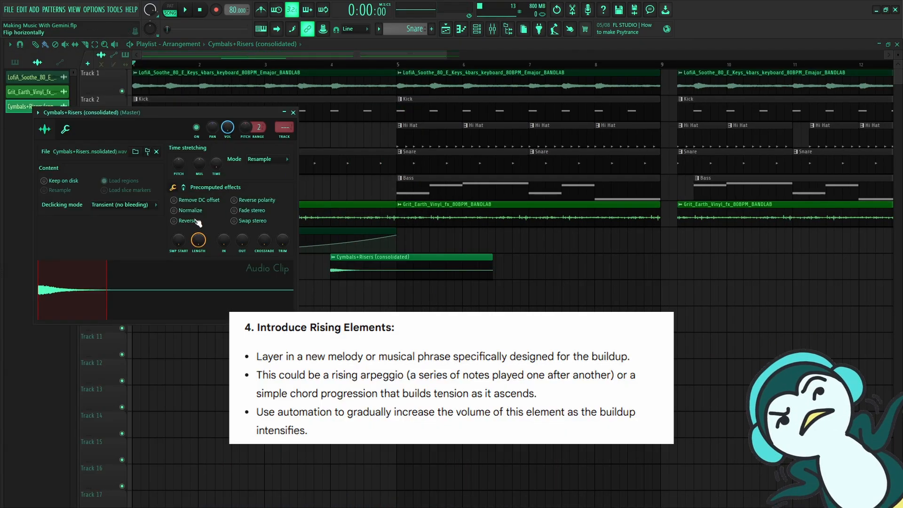
{"action": "left_click", "coordinate": [195, 220]}
{"action": "left_click", "coordinate": [293, 112]}
{"action": "left_click_drag", "start_coordinate": [448, 270], "coordinate": [349, 270]}
{"action": "scroll", "coordinate": [363, 271], "scroll_direction": "up", "scroll_amount": 8}
{"action": "left_click_drag", "start_coordinate": [654, 273], "coordinate": [732, 273]}
{"action": "scroll", "coordinate": [493, 304], "scroll_direction": "down", "scroll_amount": 8}
{"action": "left_click_drag", "start_coordinate": [221, 270], "coordinate": [329, 270]}
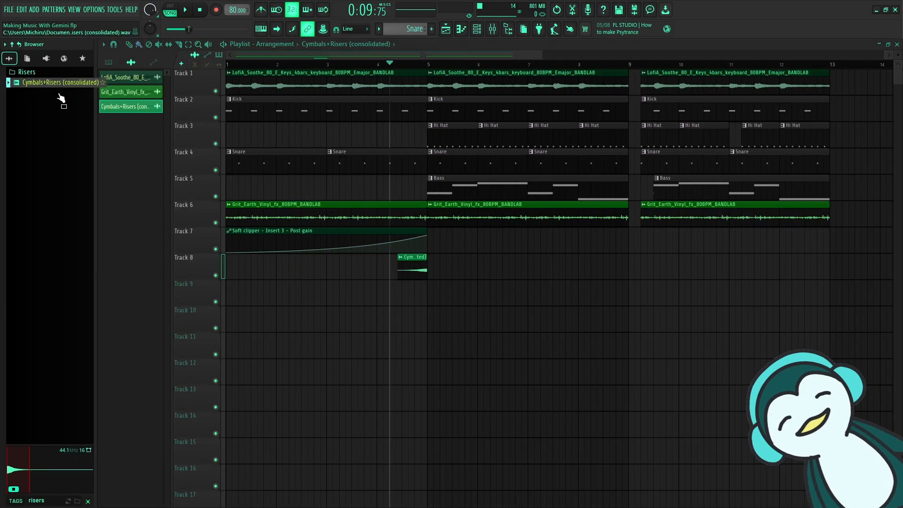
Step: Clone the Cymbals+Risers (consolidated) audio channel, select the clone, and close the channel rack
{"action": "left_click_drag", "start_coordinate": [58, 84], "coordinate": [365, 256]}
{"action": "right_click", "coordinate": [473, 269]}
{"action": "left_click", "coordinate": [477, 30]}
{"action": "right_click", "coordinate": [226, 197]}
{"action": "left_click", "coordinate": [284, 294]}
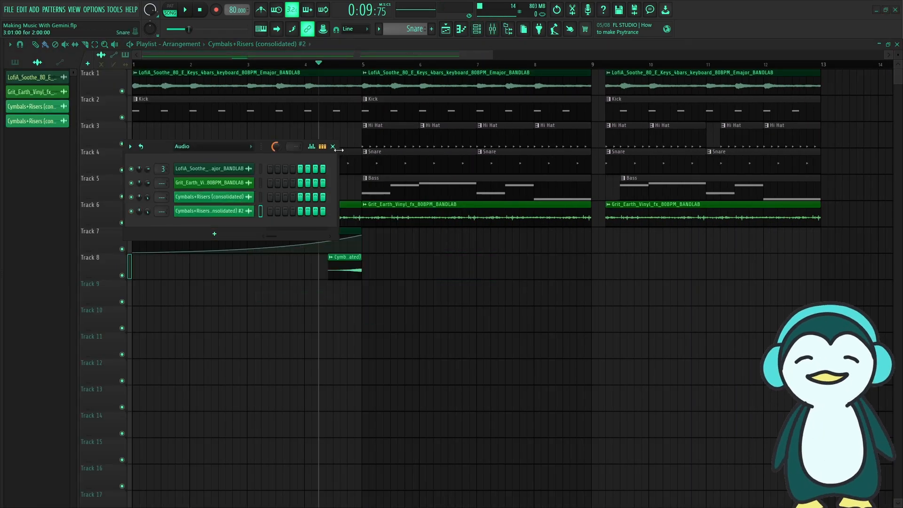
{"action": "left_click", "coordinate": [231, 211]}
{"action": "left_click", "coordinate": [305, 125]}
{"action": "left_click", "coordinate": [333, 147]}
Step: Place the cloned cymbal clip at bar 5 on Track 8, turn off its reverse effect, and play the transition
{"action": "left_click", "coordinate": [385, 270]}
{"action": "double_click", "coordinate": [416, 271]}
{"action": "left_click", "coordinate": [199, 233]}
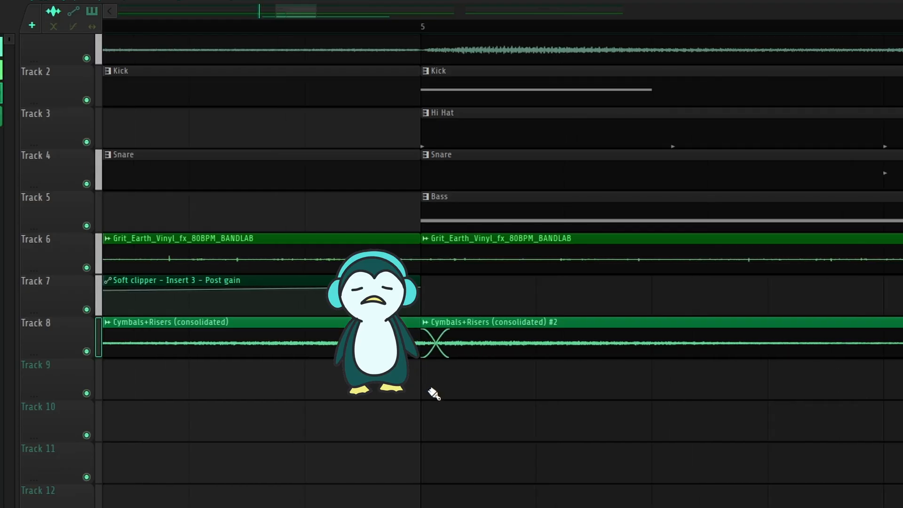
{"action": "key", "text": "space"}
{"action": "scroll", "coordinate": [492, 423], "scroll_direction": "down", "scroll_amount": 3}
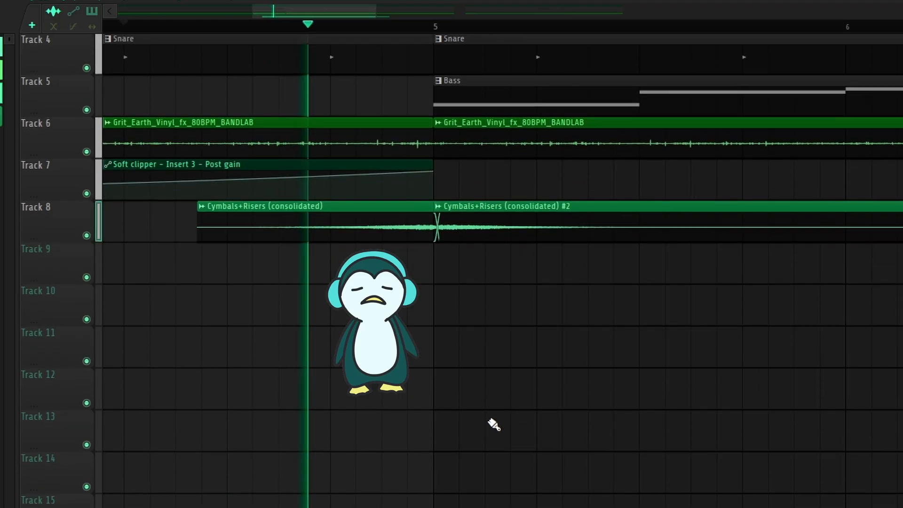
{"action": "scroll", "coordinate": [499, 414], "scroll_direction": "down", "scroll_amount": 5}
{"action": "scroll", "coordinate": [513, 418], "scroll_direction": "up", "scroll_amount": 1}
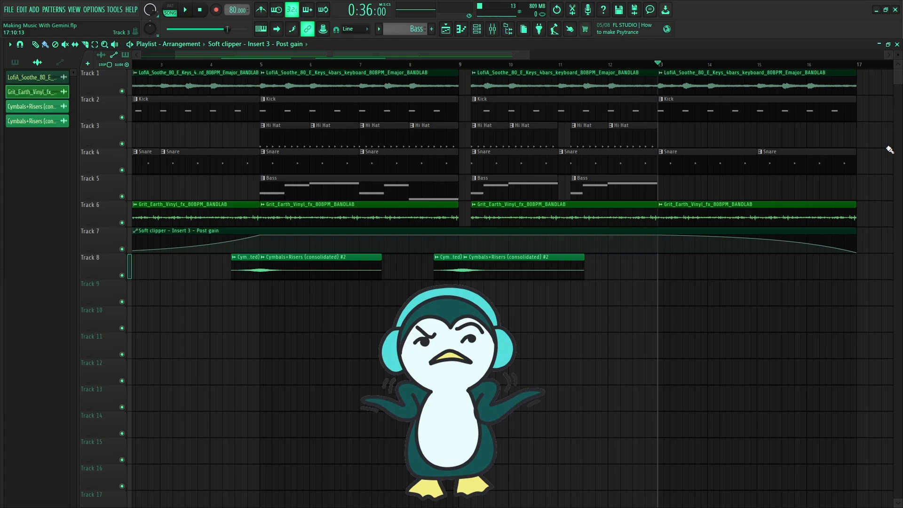
Step: Create an automation clip for the Master track's volume and close the mixer
{"action": "left_click", "coordinate": [493, 32]}
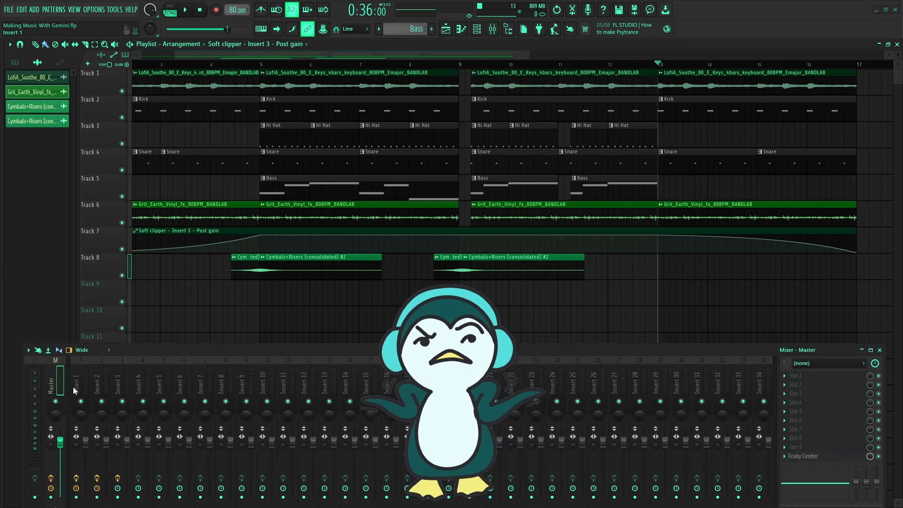
{"action": "right_click", "coordinate": [61, 442]}
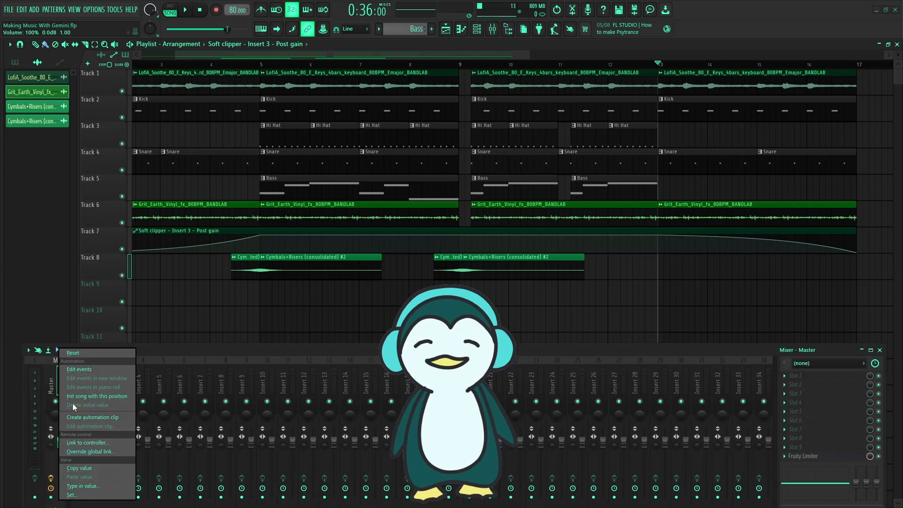
{"action": "left_click", "coordinate": [68, 416]}
{"action": "left_click", "coordinate": [879, 350]}
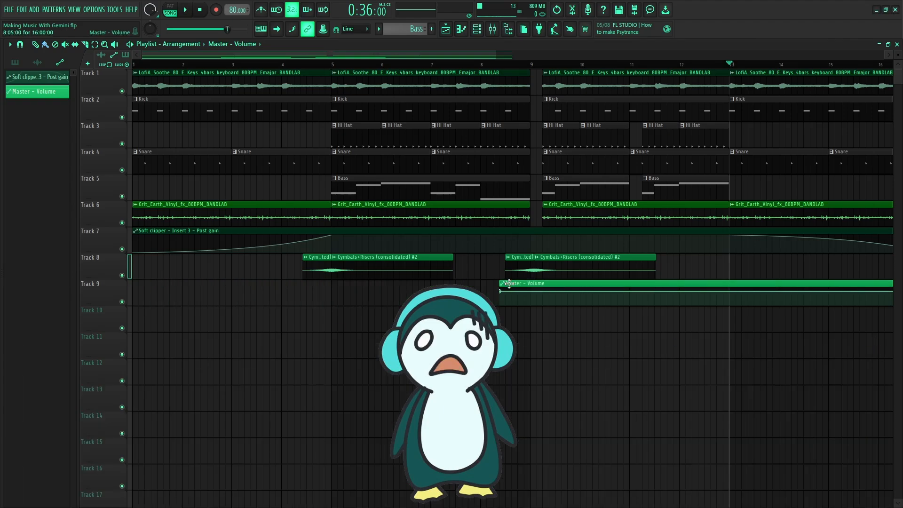
Step: Move the Master volume automation clip on Track 9 to start at bar 13 and shorten it to end at bar 17
{"action": "left_click_drag", "start_coordinate": [509, 283], "coordinate": [722, 278]}
{"action": "scroll", "coordinate": [647, 369], "scroll_direction": "down", "scroll_amount": 5}
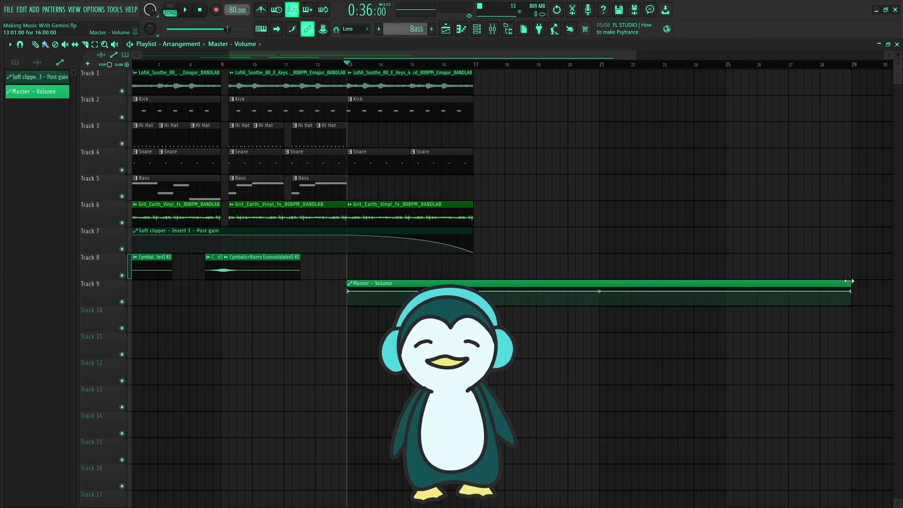
{"action": "left_click_drag", "start_coordinate": [847, 281], "coordinate": [473, 282]}
{"action": "scroll", "coordinate": [497, 297], "scroll_direction": "up", "scroll_amount": 4}
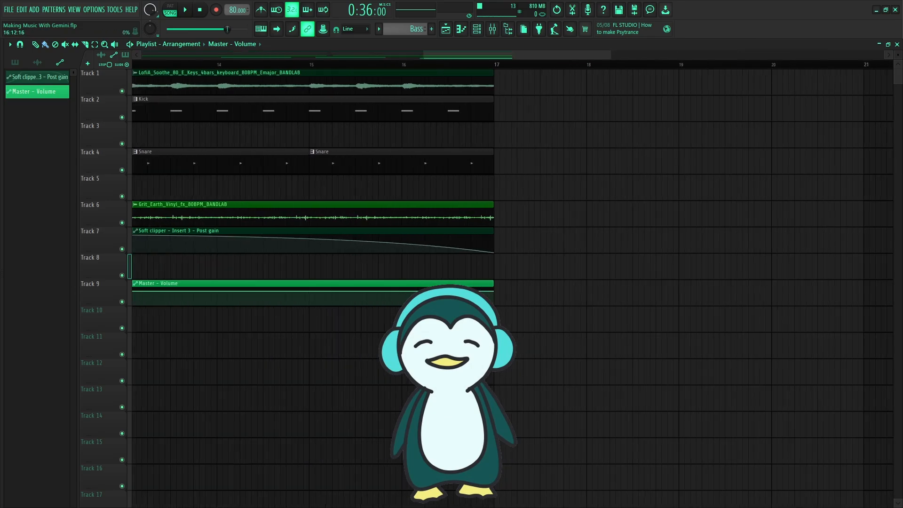